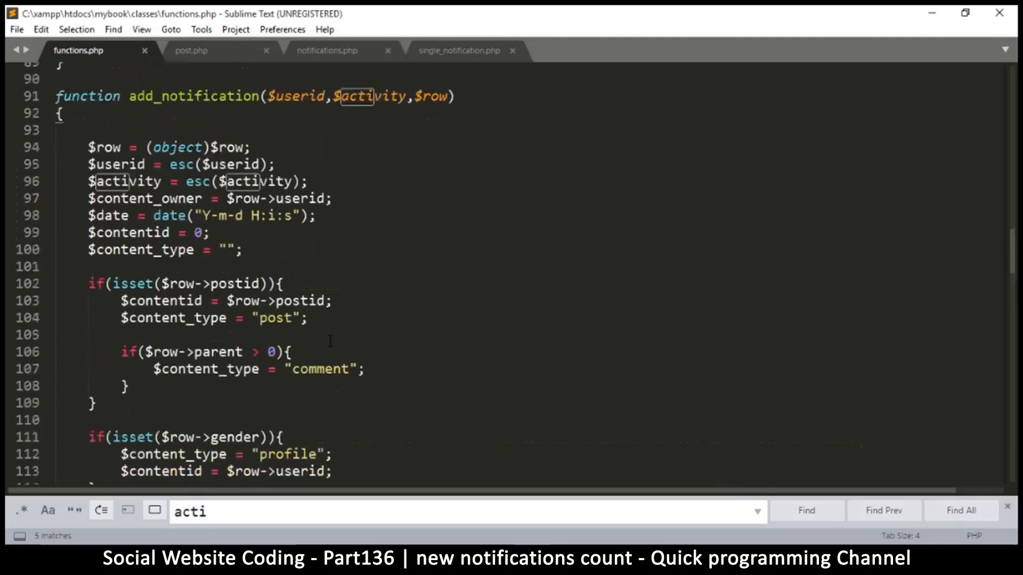
scroll(321, 332, "up", 1)
left_click_drag(129, 122, 431, 124)
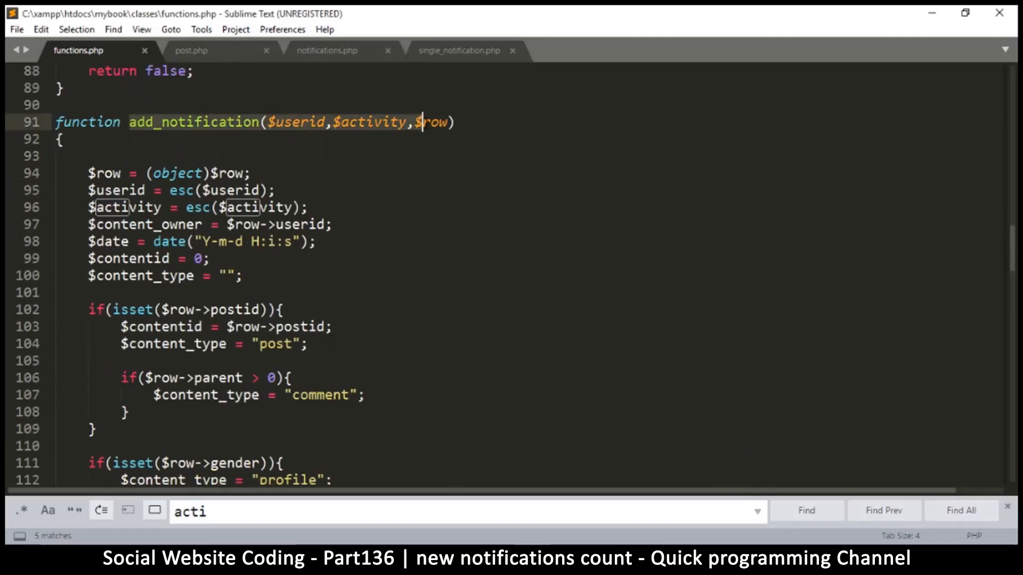
scroll(296, 266, "down", 4)
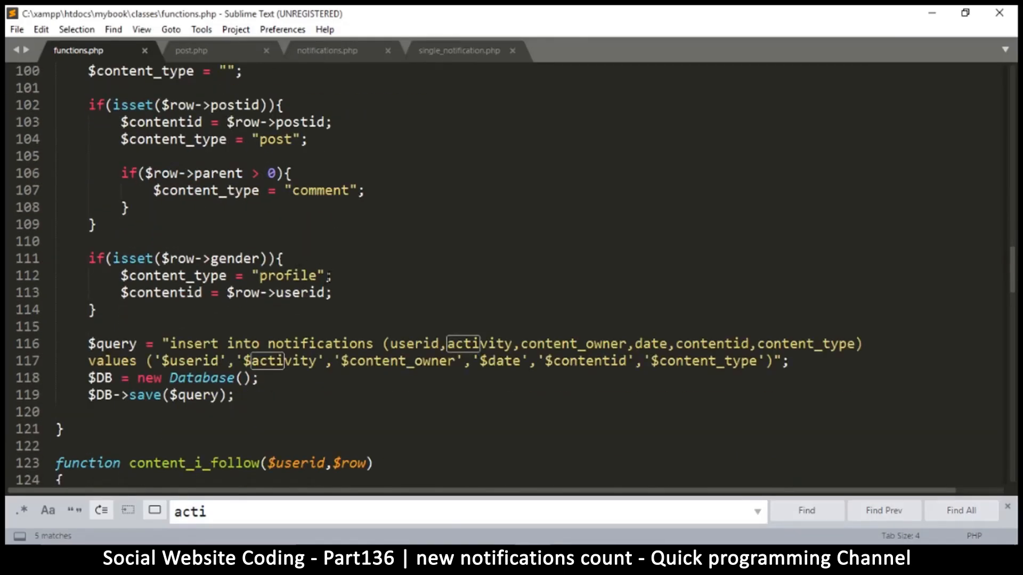
Review add_notification's profile branch in functions.php and the $mypost argument passed from post.php
left_click(328, 276)
left_click(159, 293)
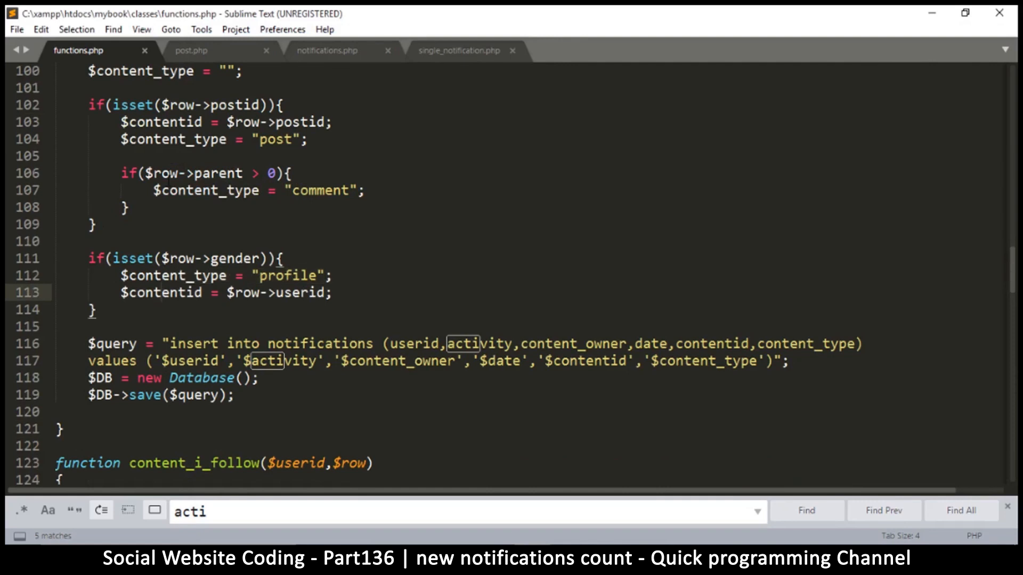
scroll(169, 182, "up", 1)
scroll(162, 344, "up", 3)
scroll(161, 343, "up", 1)
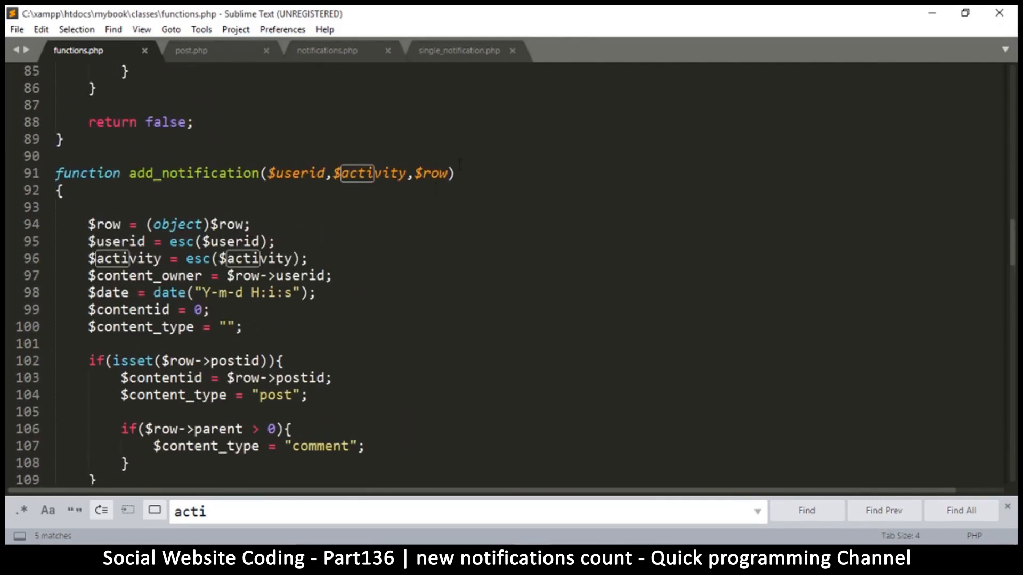
left_click(216, 51)
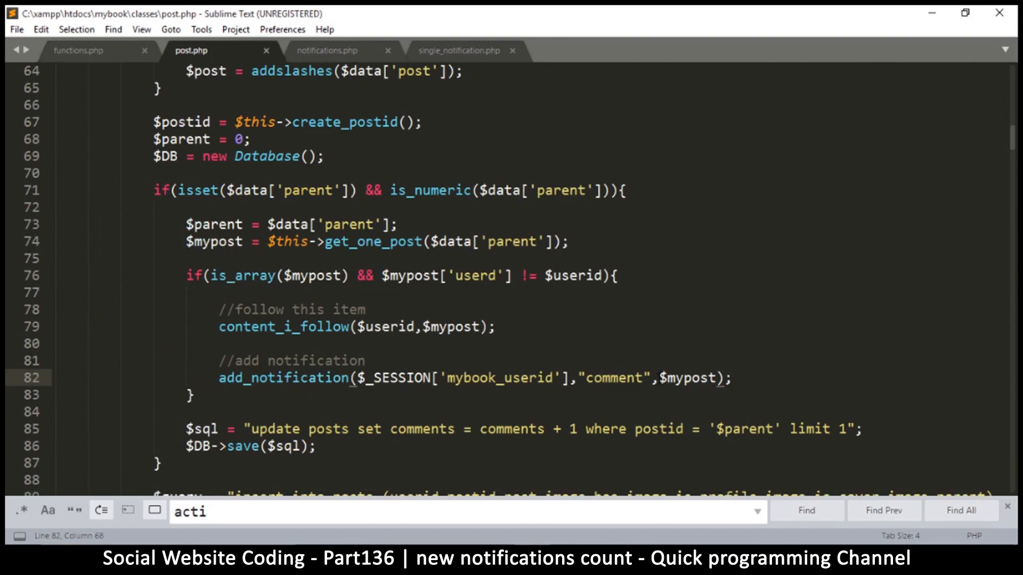
left_click_drag(658, 378, 717, 378)
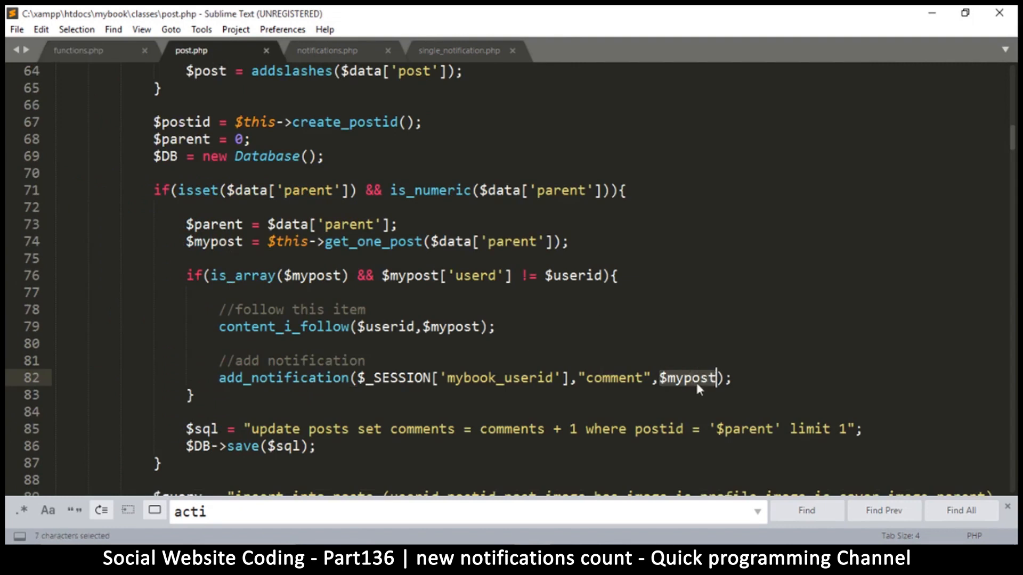
left_click(77, 52)
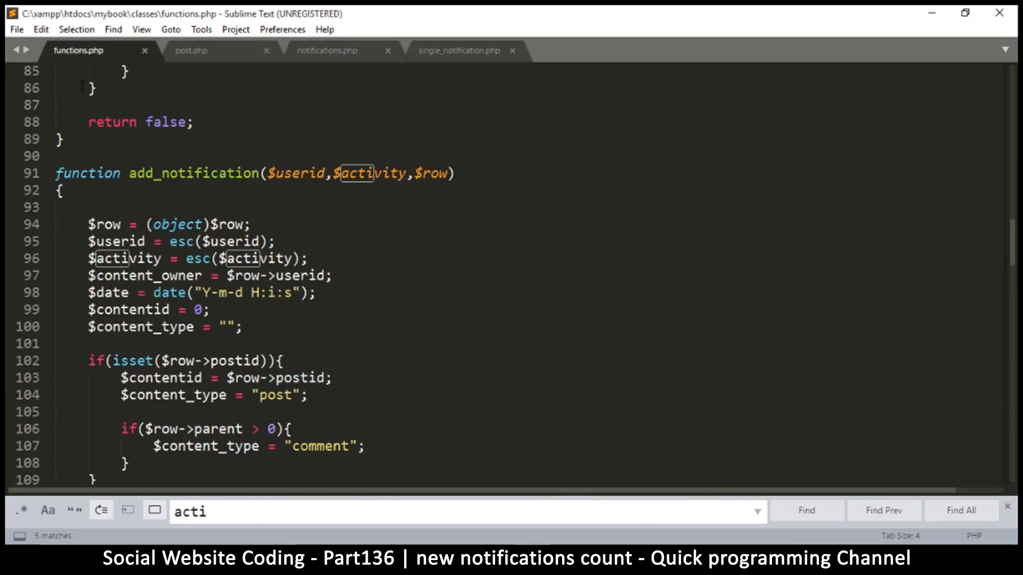
scroll(240, 272, "down", 1)
scroll(240, 272, "down", 1)
Review the postid branch, the content_type 'post' line and the parent check, then return to post.php
left_click_drag(86, 258, 340, 287)
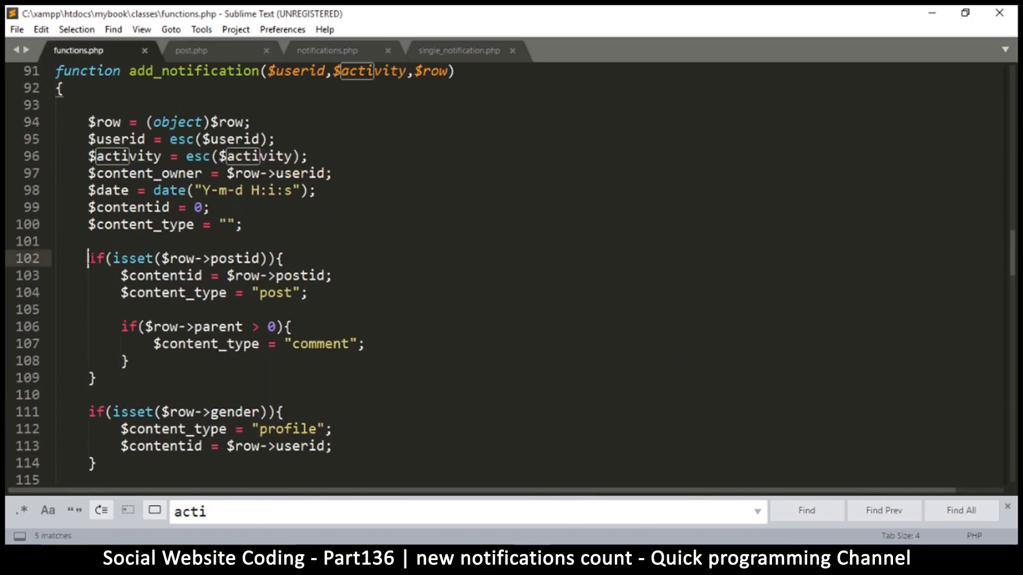
left_click(227, 258)
left_click_drag(121, 295, 308, 293)
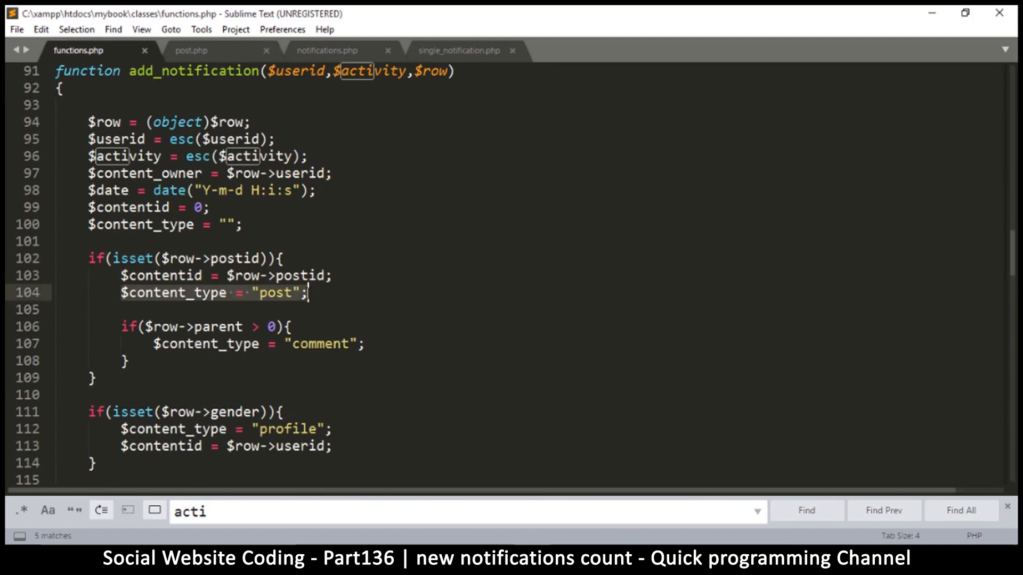
mouse_move(120, 327)
left_mouse_down()
mouse_move(293, 326)
mouse_move(366, 344)
left_mouse_up()
left_click(370, 344)
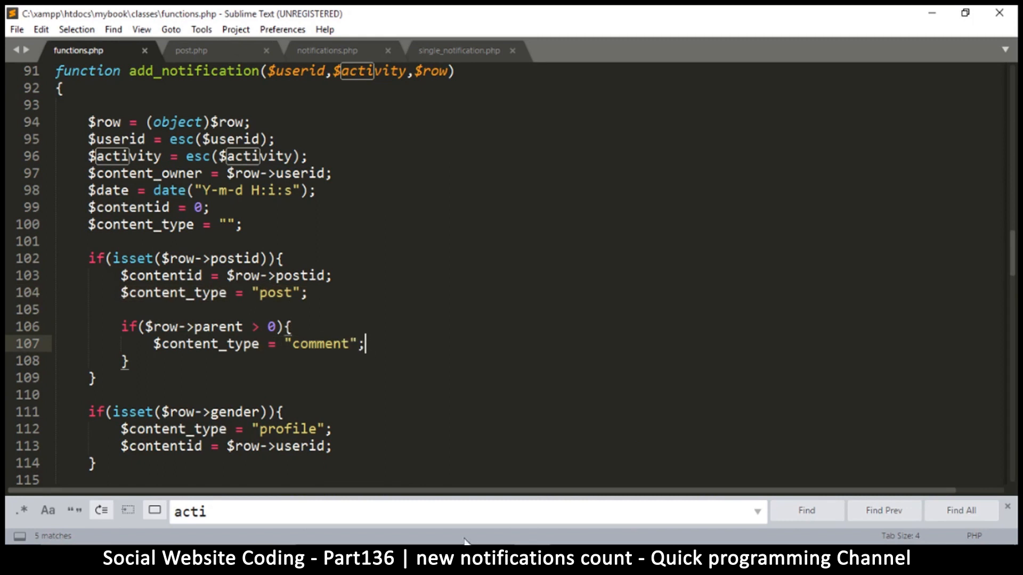
key("Up")
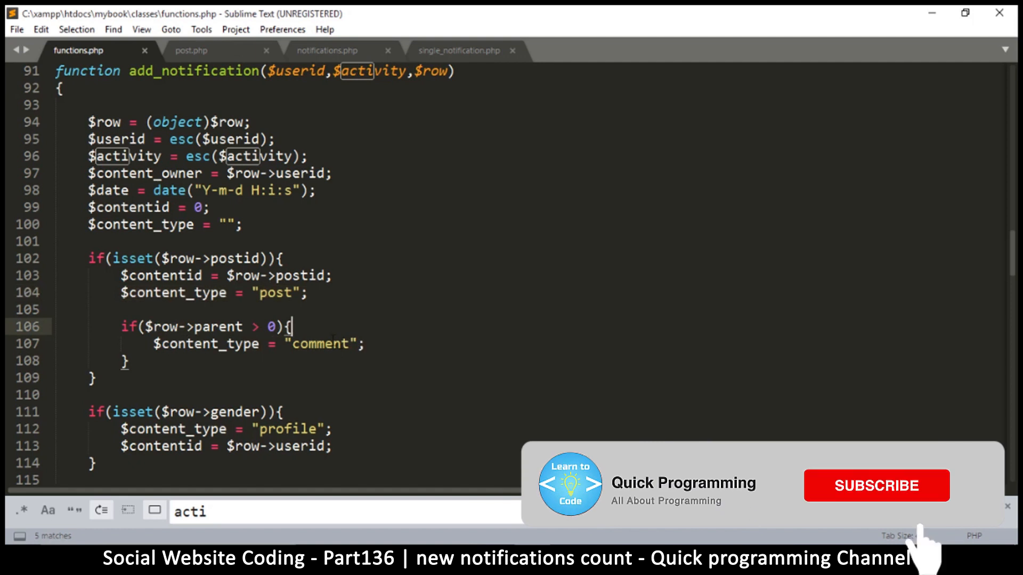
left_click(216, 55)
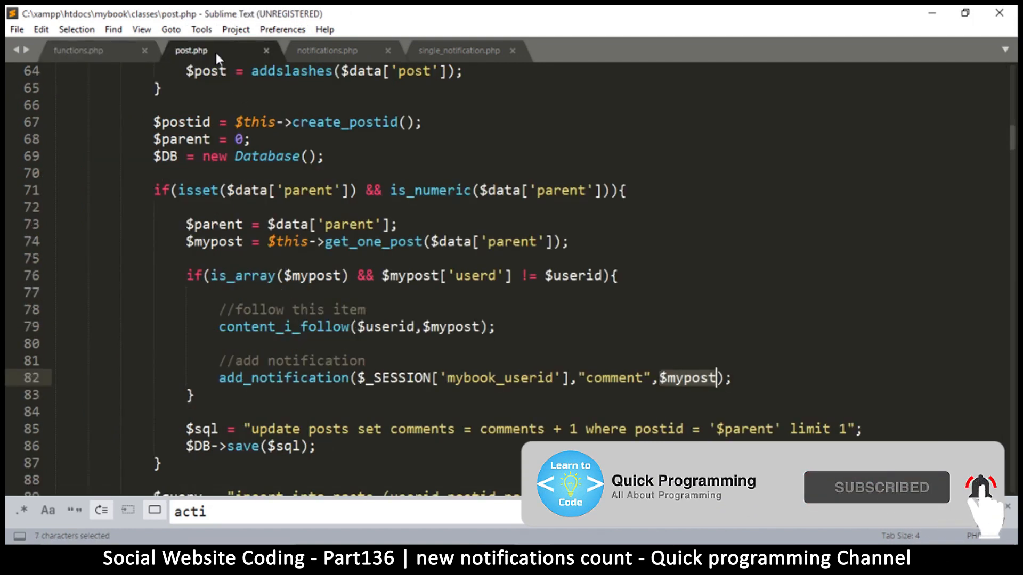
Correct line 76's owner check from $mypost['userd'] to $mypost['userid'] and save post.php
left_click(487, 276)
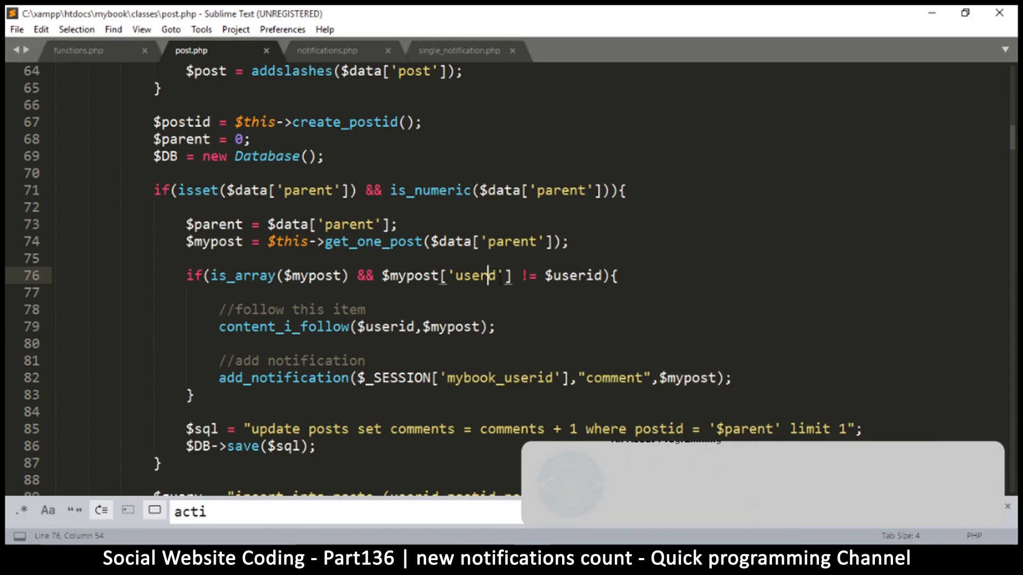
left_click_drag(380, 275, 509, 276)
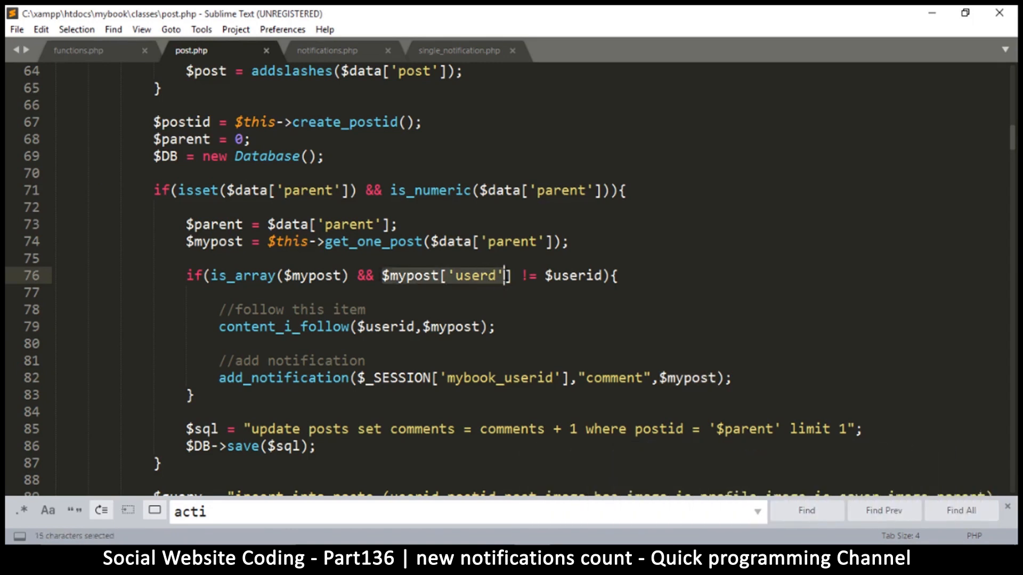
left_click(494, 276)
type("i")
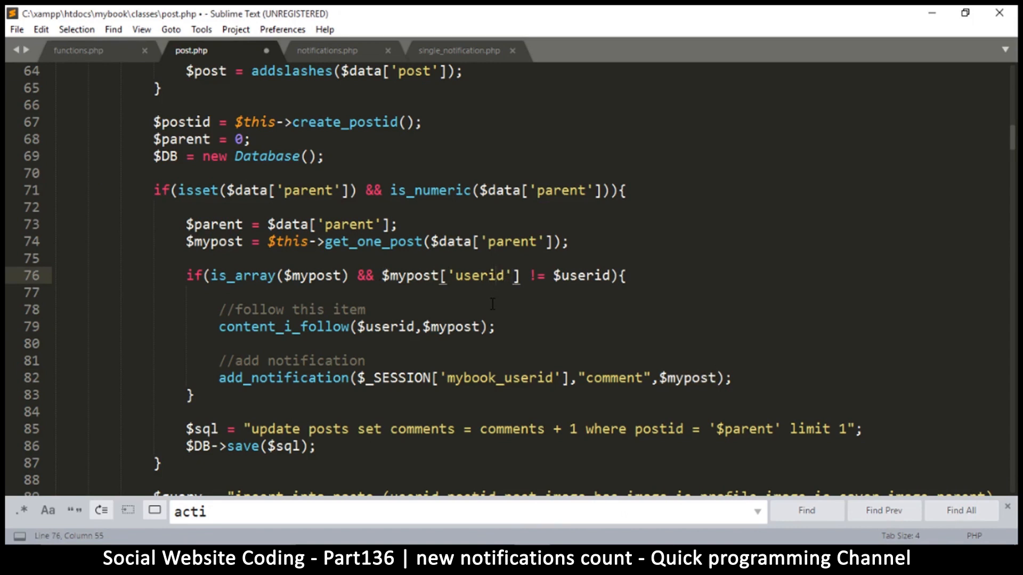
key("ctrl+s")
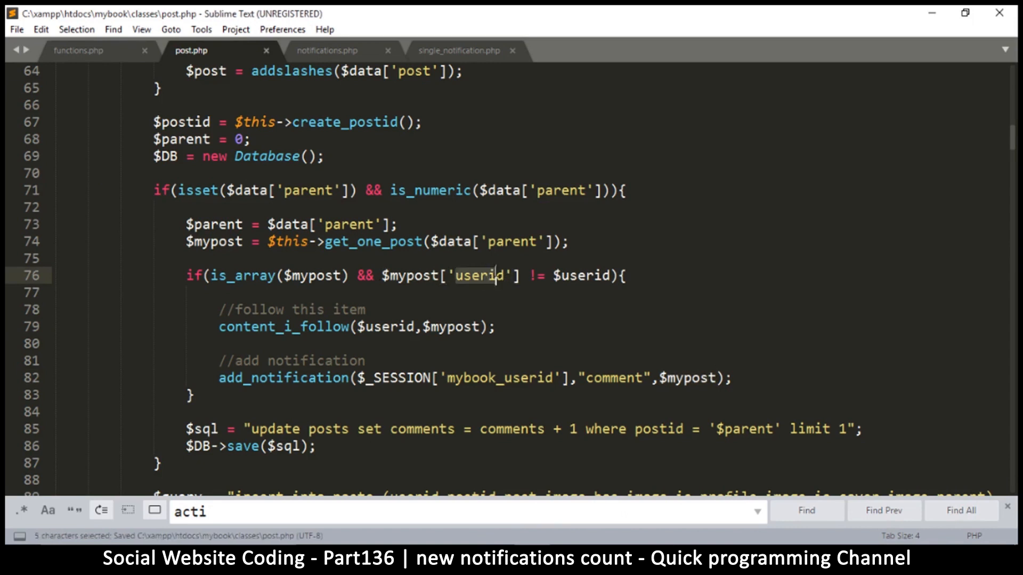
left_click(506, 292)
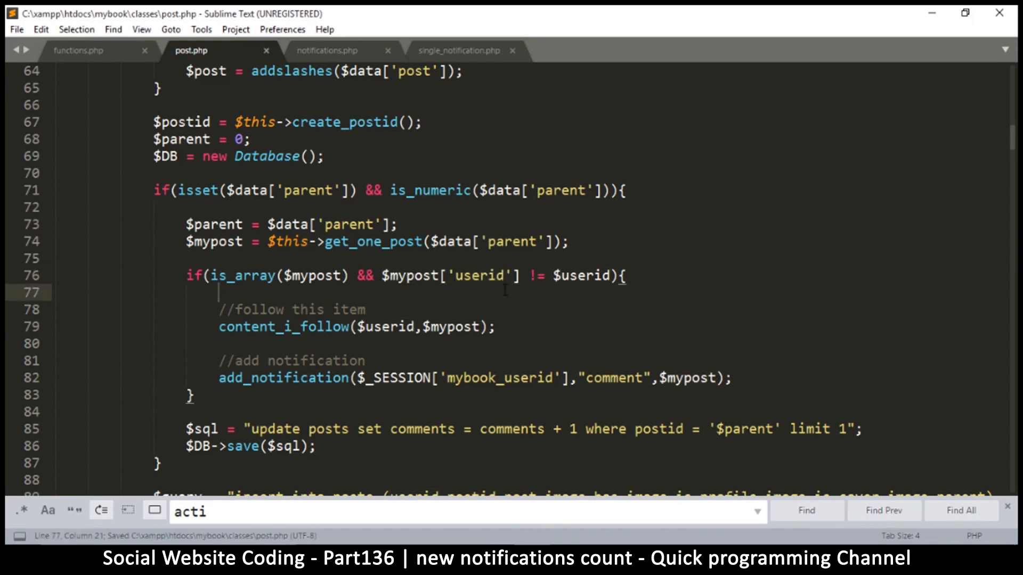
left_click_drag(263, 276, 529, 371)
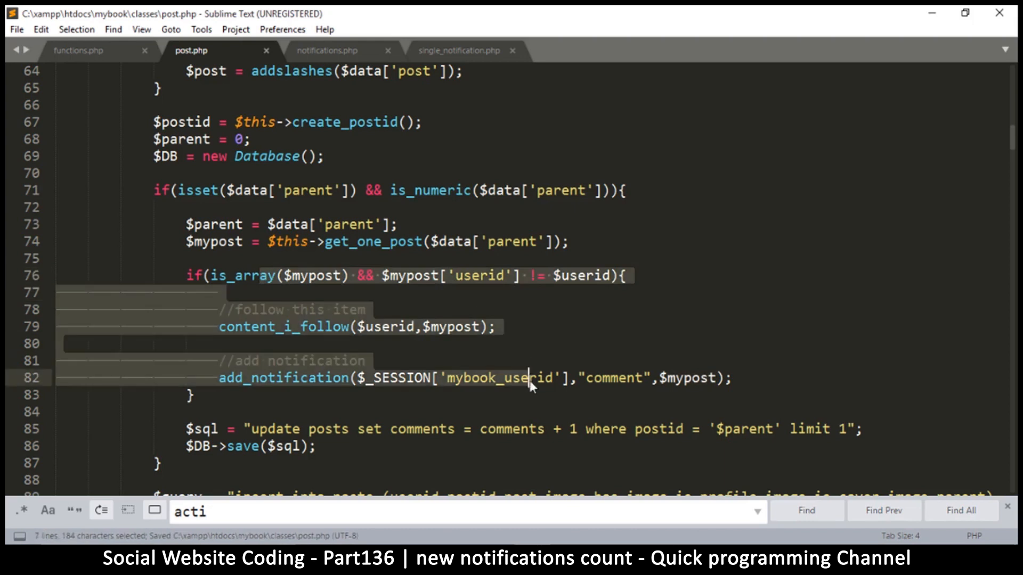
left_click(530, 368)
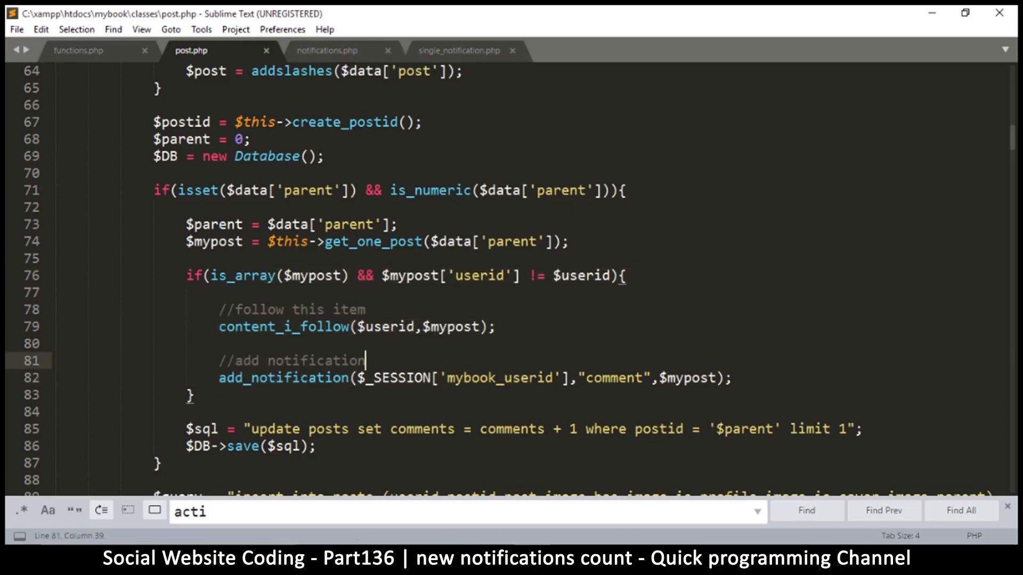
Browse the mybook_db notifications table in phpMyAdmin and inspect row 17's values
left_click(512, 512)
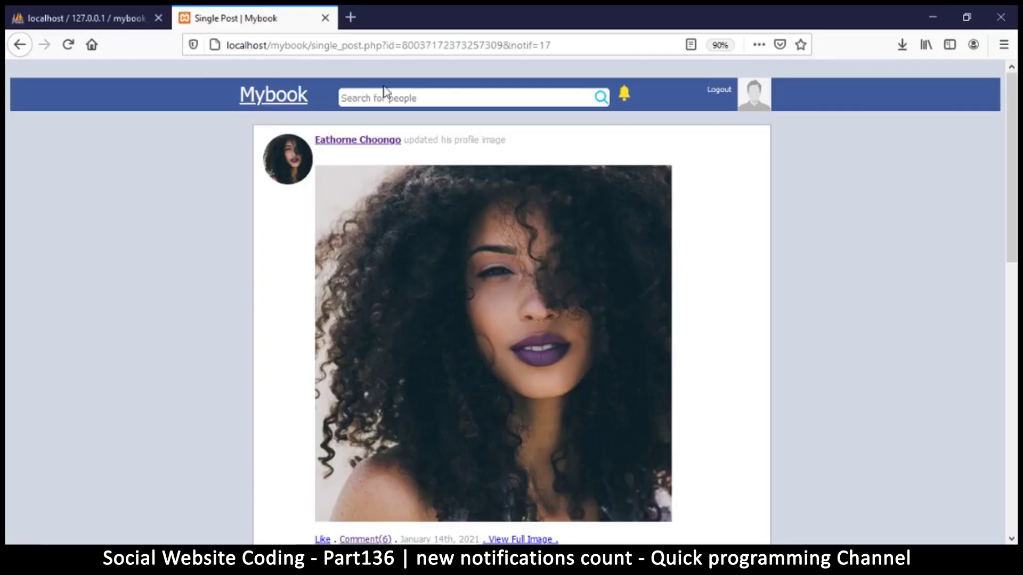
left_click(79, 22)
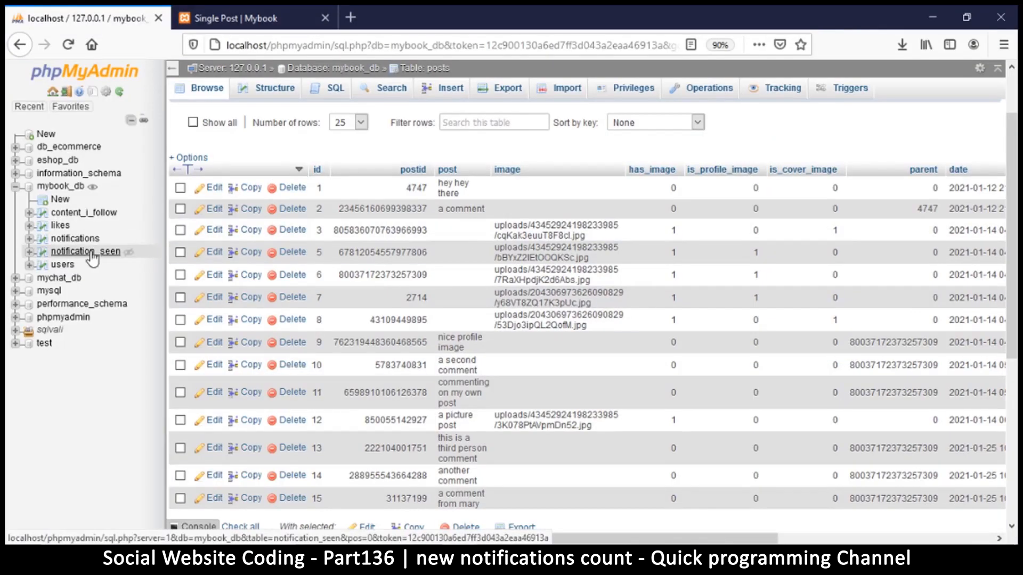
left_click(71, 238)
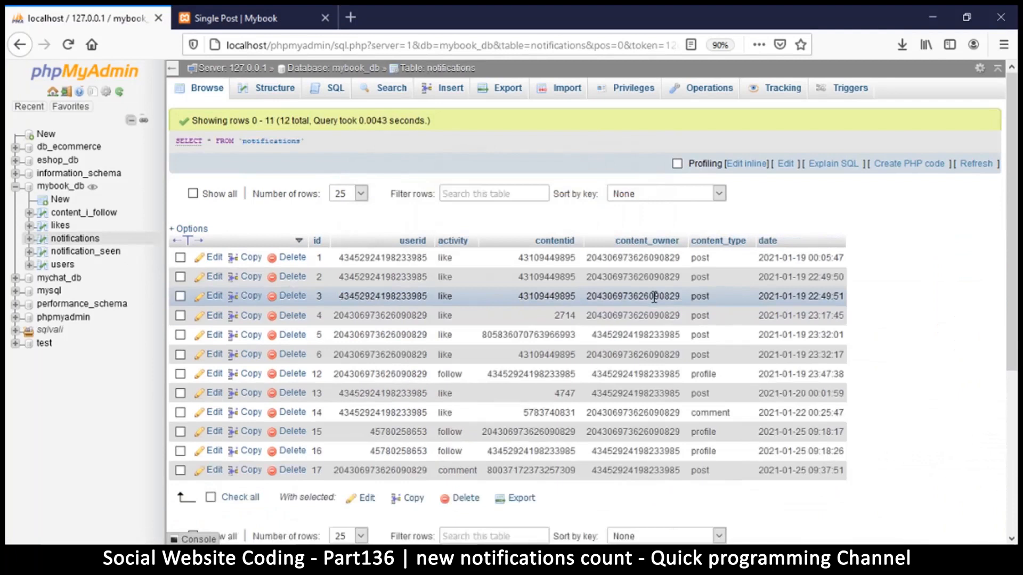
scroll(663, 424, "down", 2)
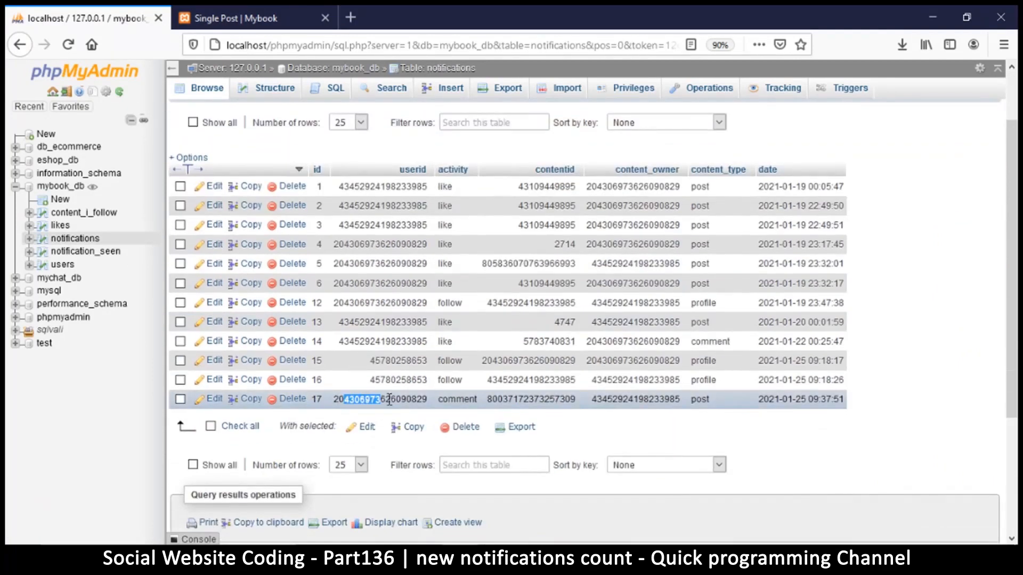
left_click_drag(345, 400, 457, 400)
left_click_drag(565, 399, 514, 399)
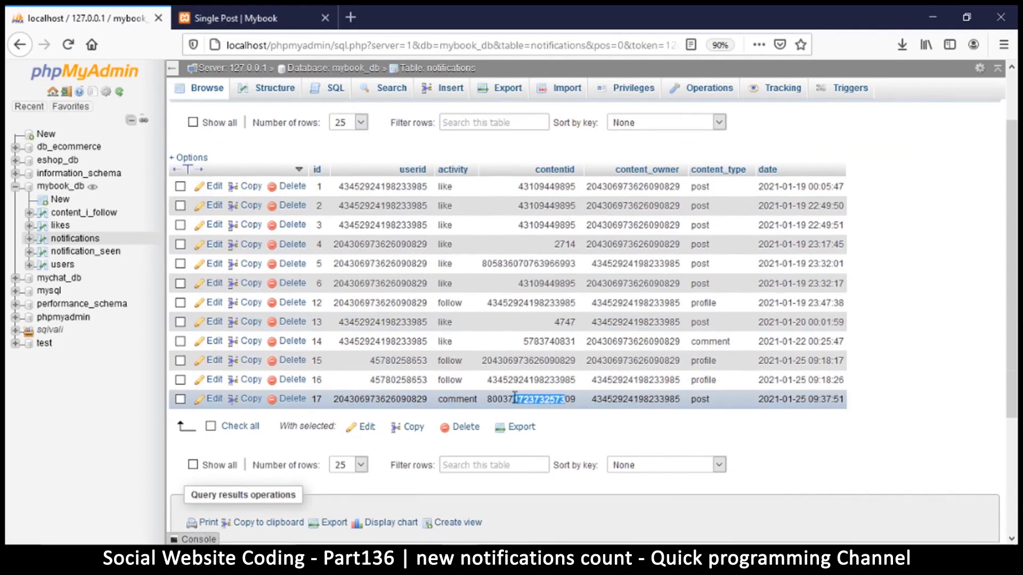
left_click_drag(596, 399, 659, 400)
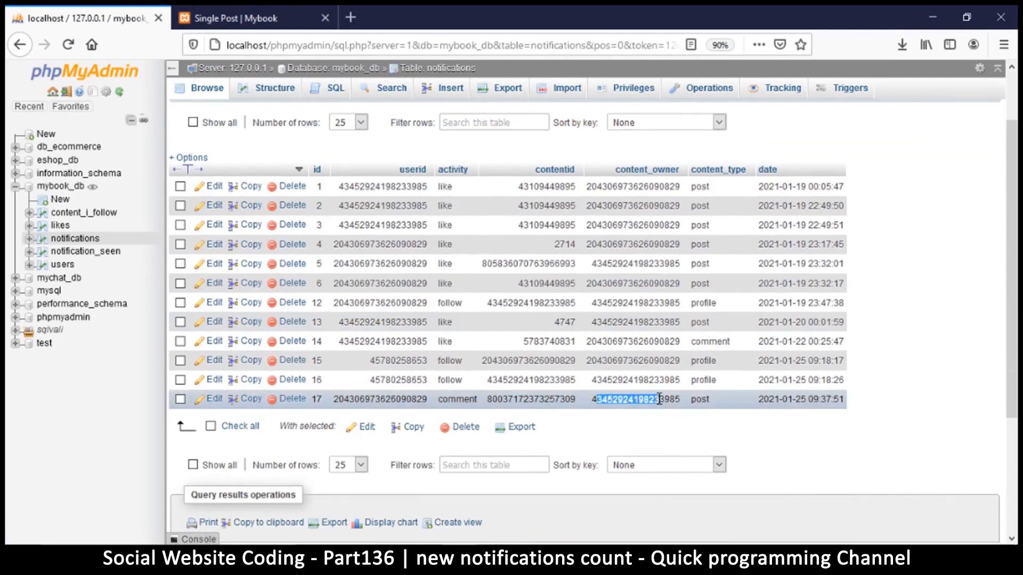
left_click(594, 399)
Select row 17's content_owner and contentid, cross-checking against post.php in the editor
left_click_drag(595, 399, 675, 398)
left_click_drag(675, 399, 680, 399)
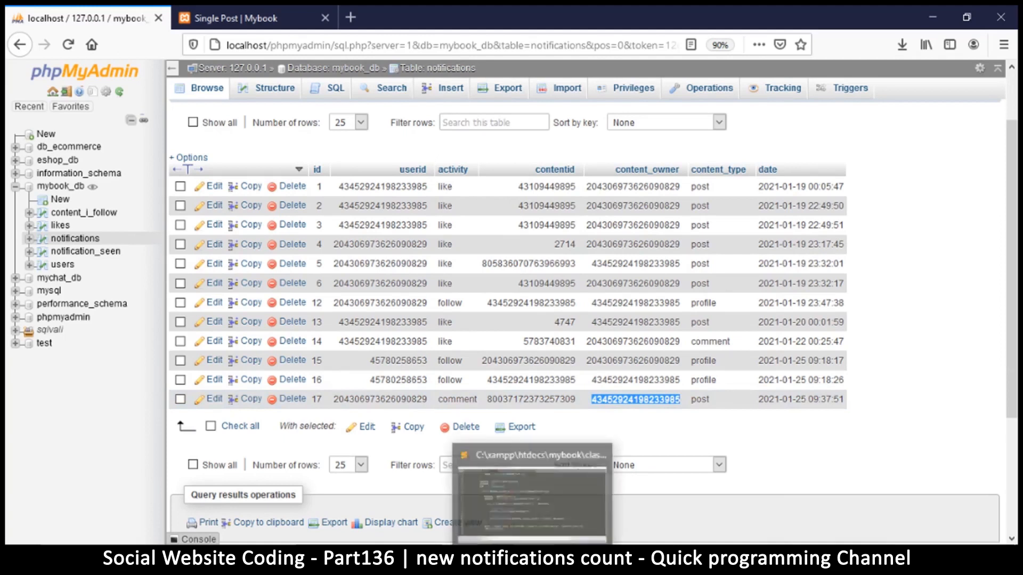
left_click(529, 492)
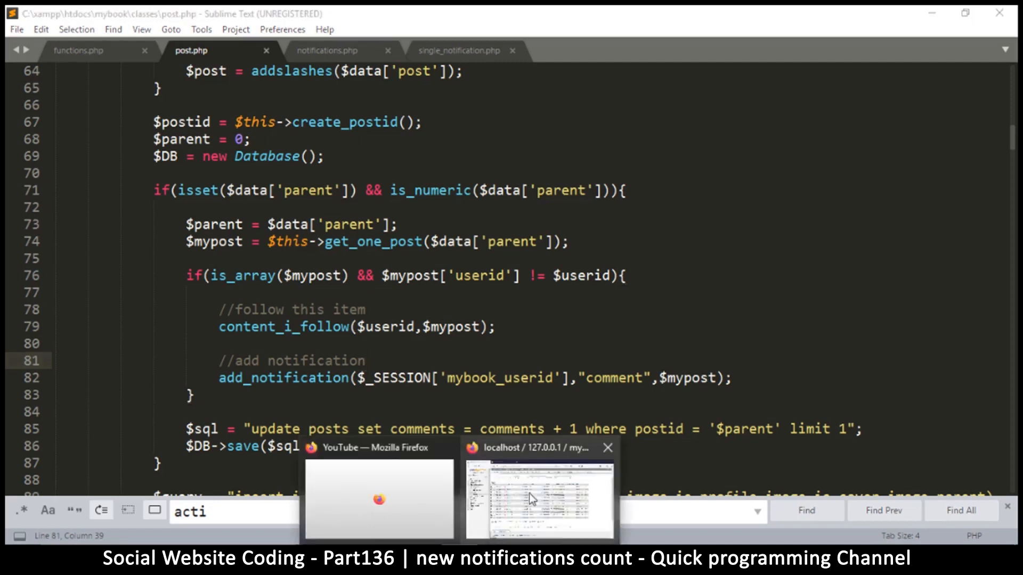
left_click(529, 493)
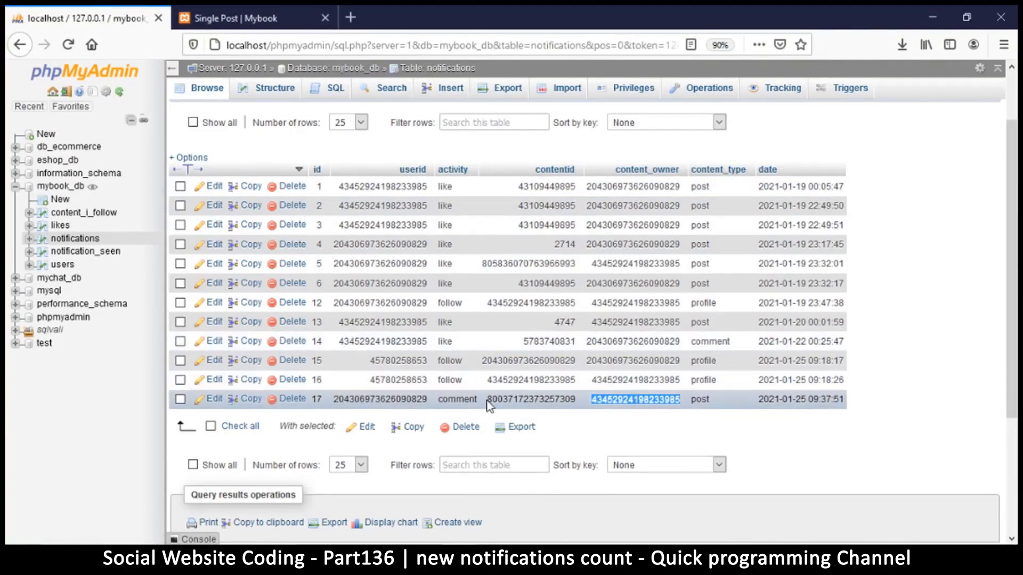
left_click_drag(487, 400, 558, 401)
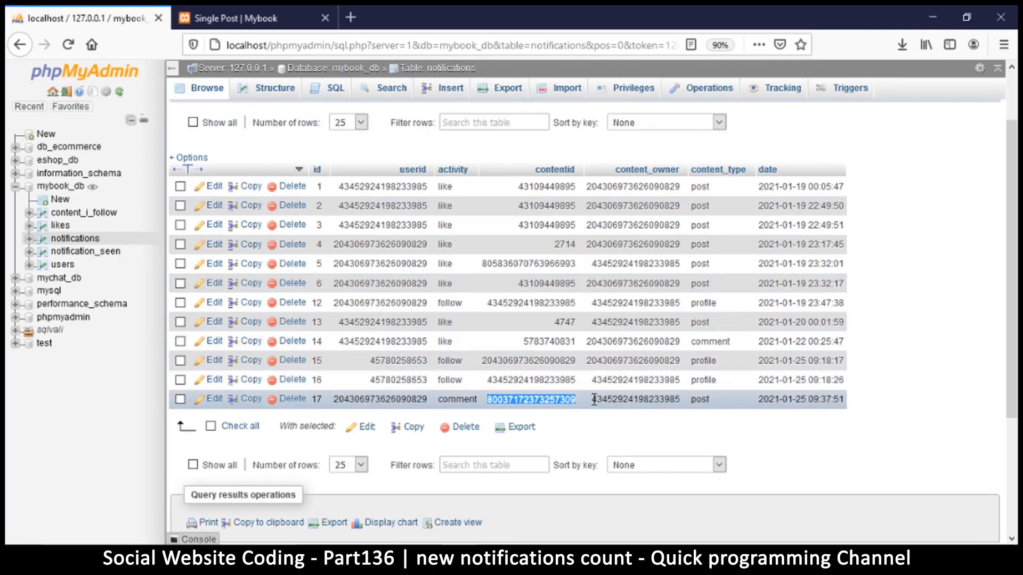
View the single post page's comments and discard the draft comment 'john is back again'
left_click(230, 9)
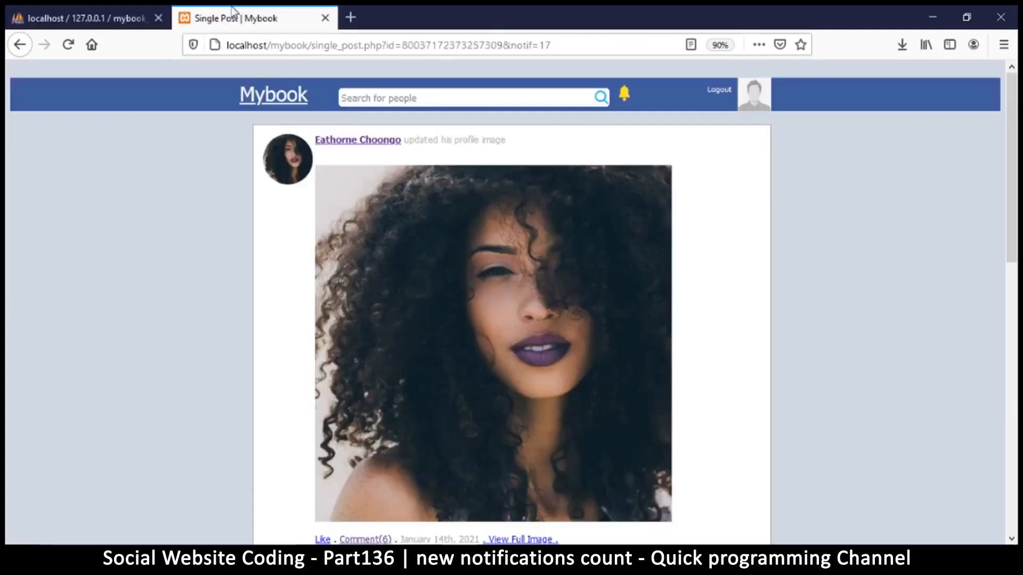
scroll(520, 344, "down", 5)
scroll(519, 341, "down", 3)
scroll(518, 341, "down", 1)
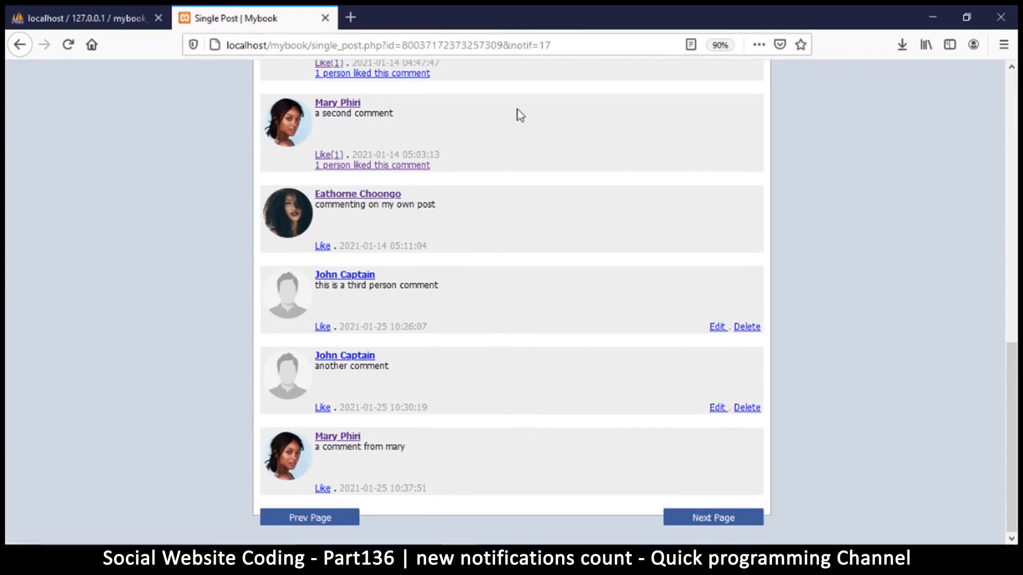
scroll(493, 458, "up", 5)
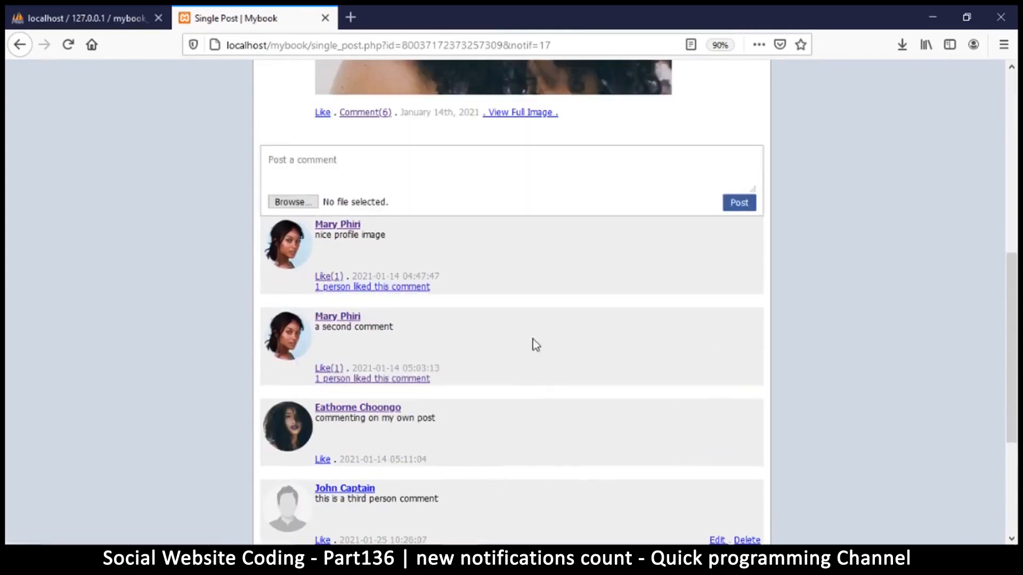
scroll(532, 320, "down", 2)
scroll(530, 318, "down", 3)
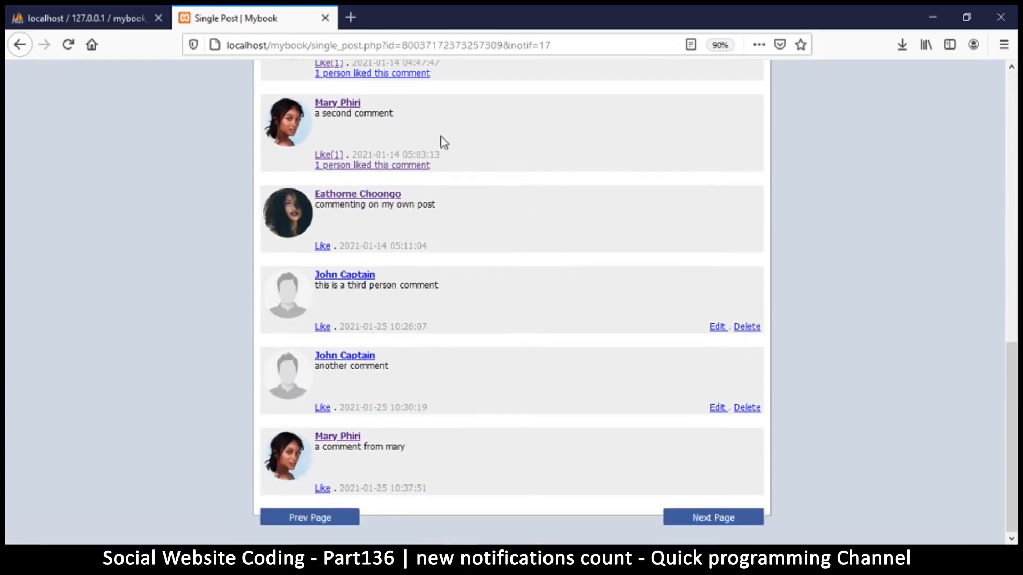
scroll(478, 362, "up", 10)
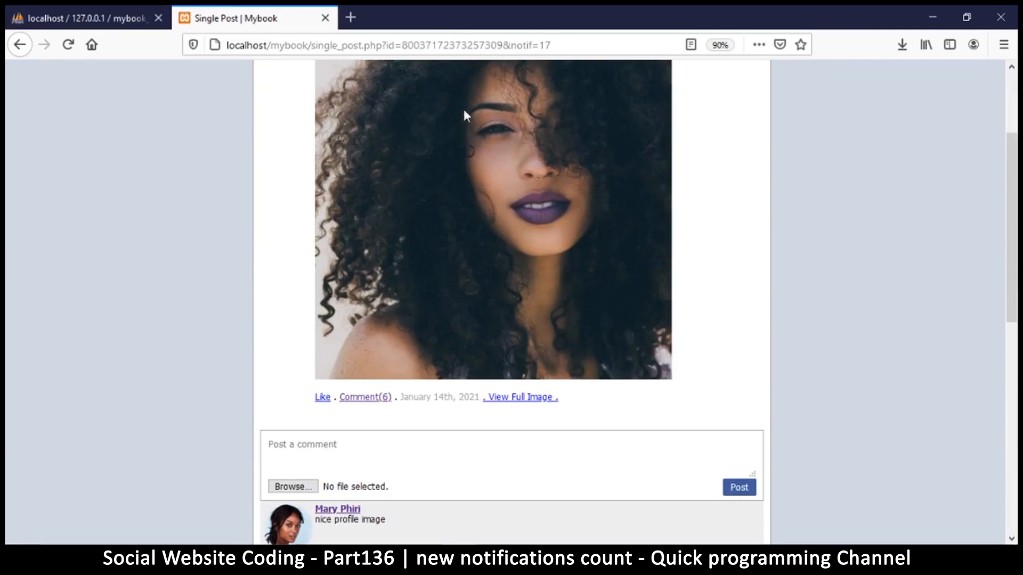
scroll(425, 288, "down", 6)
scroll(429, 320, "down", 4)
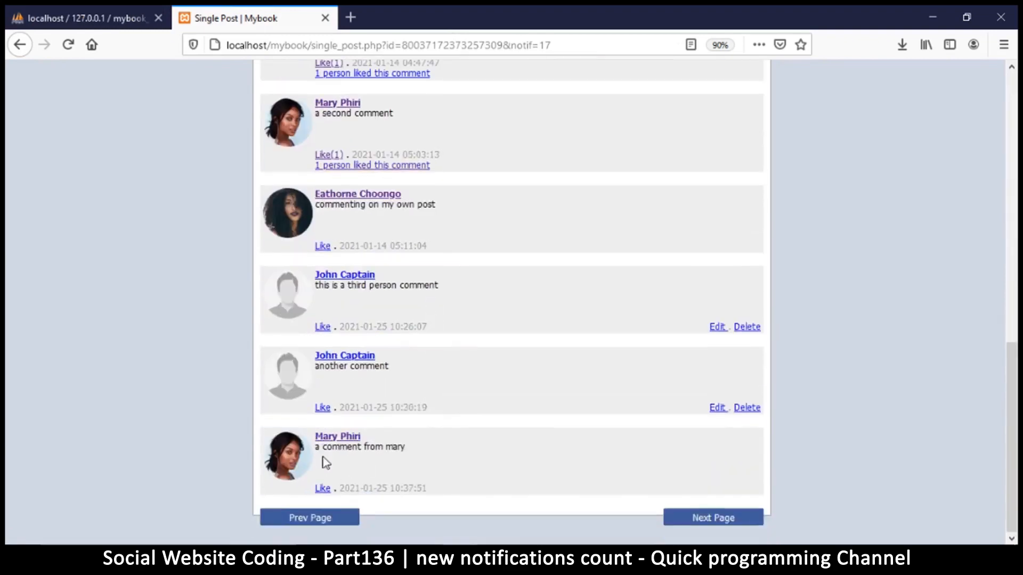
scroll(538, 428, "up", 1)
scroll(538, 429, "up", 2)
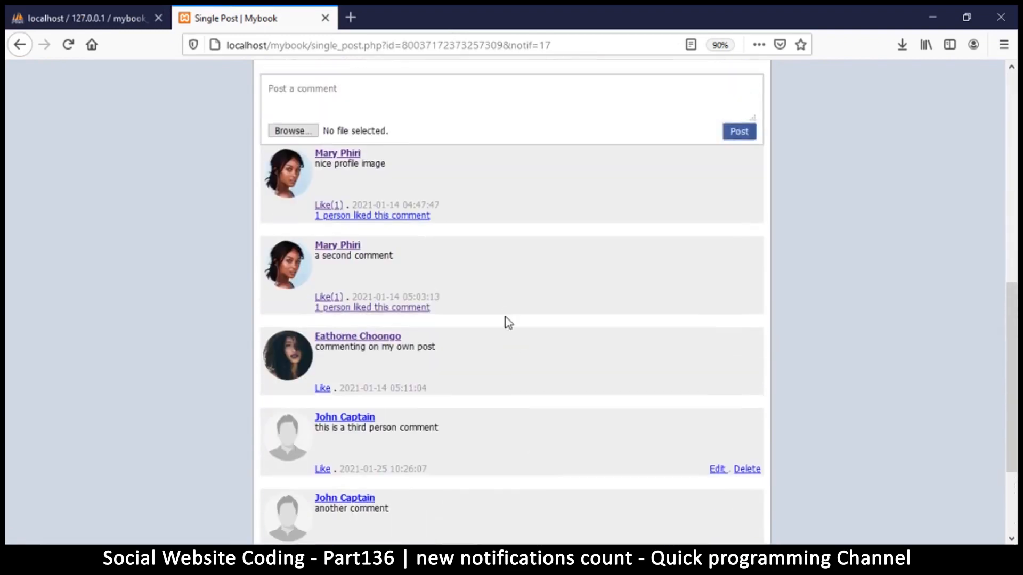
scroll(507, 316, "down", 3)
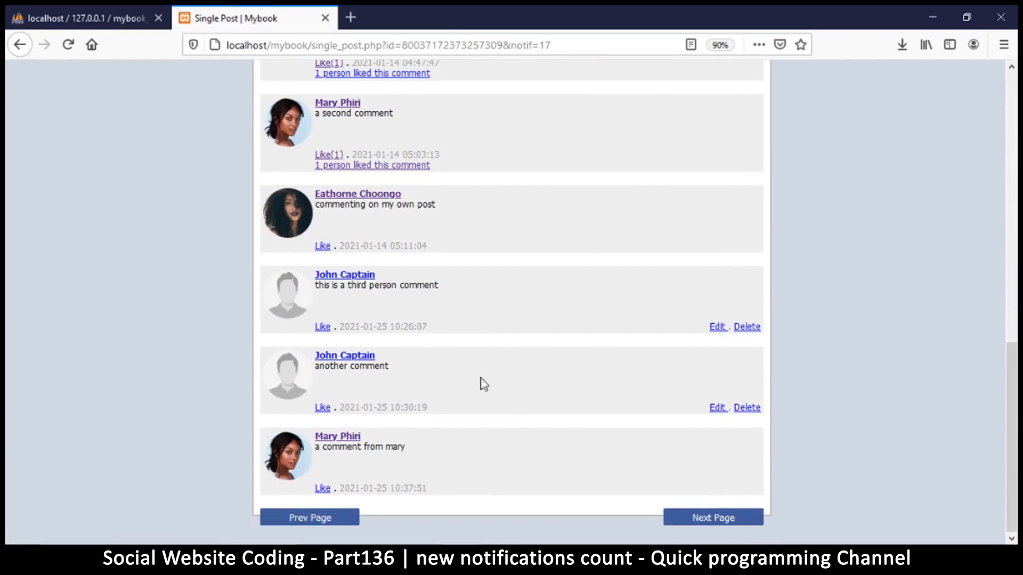
scroll(477, 399, "up", 3)
scroll(457, 418, "down", 3)
scroll(509, 472, "up", 2)
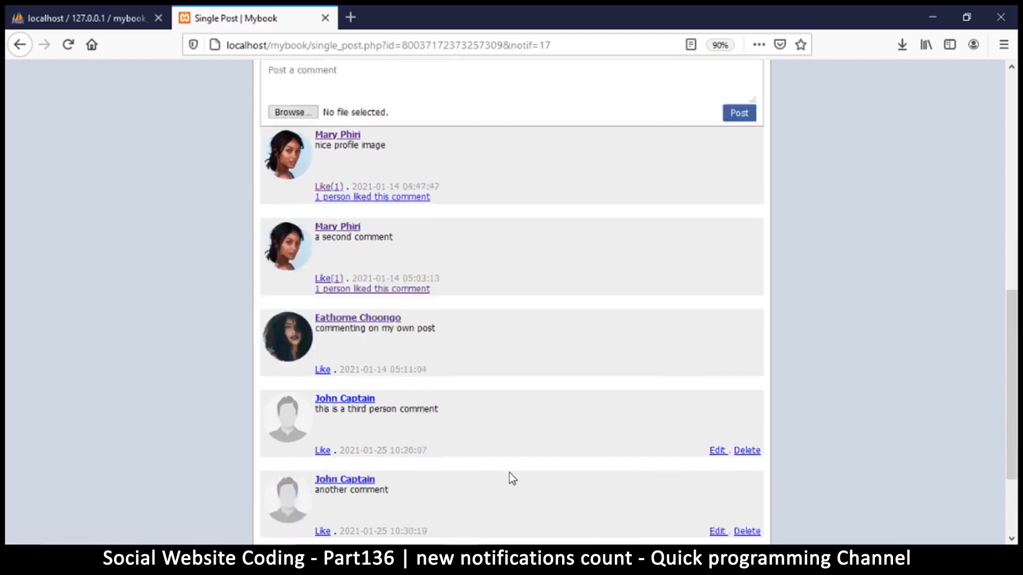
scroll(443, 354, "up", 3)
scroll(428, 364, "down", 4)
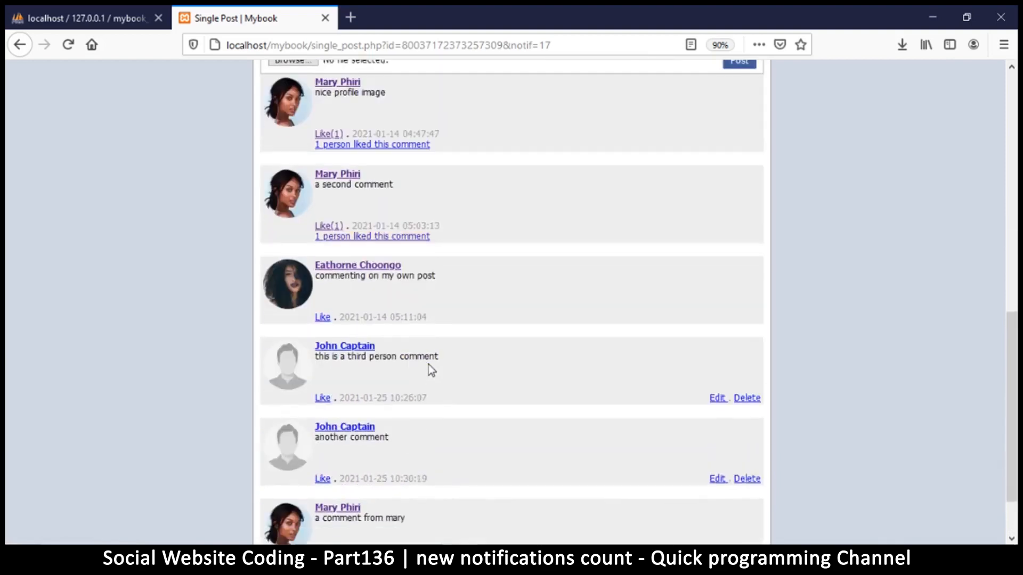
scroll(428, 365, "down", 1)
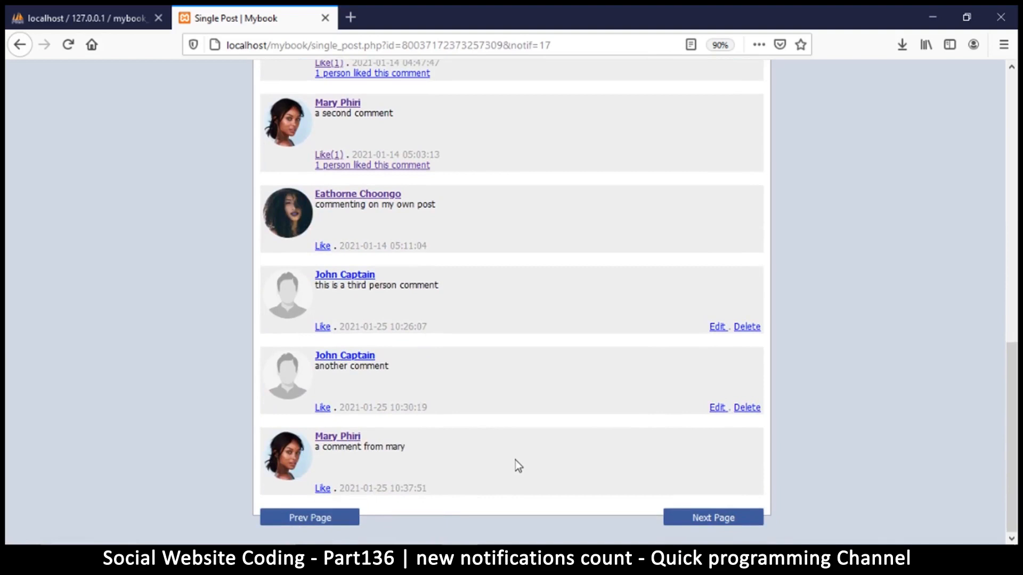
scroll(515, 465, "up", 3)
scroll(494, 202, "up", 2)
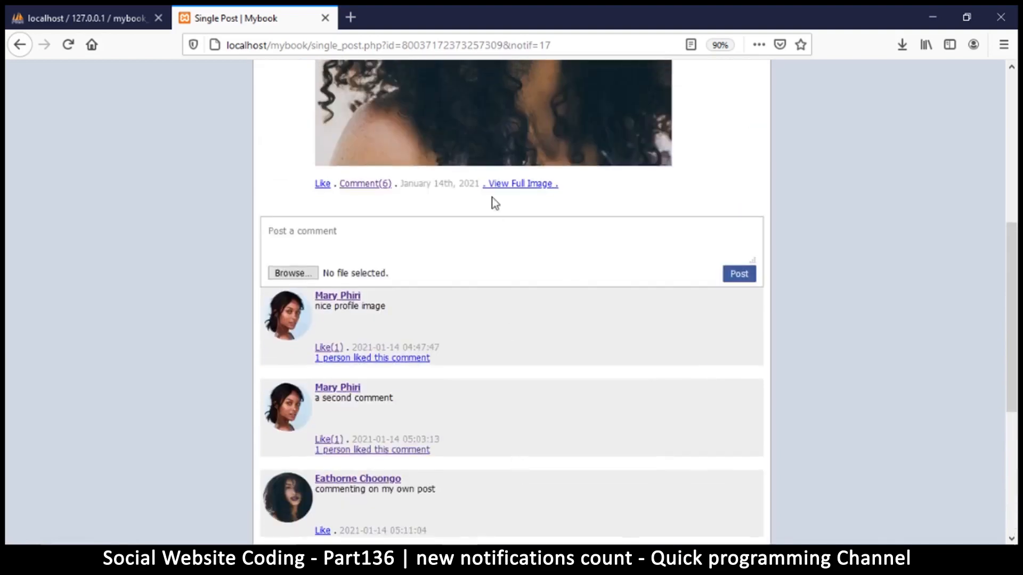
scroll(614, 343, "up", 4)
scroll(613, 346, "up", 1)
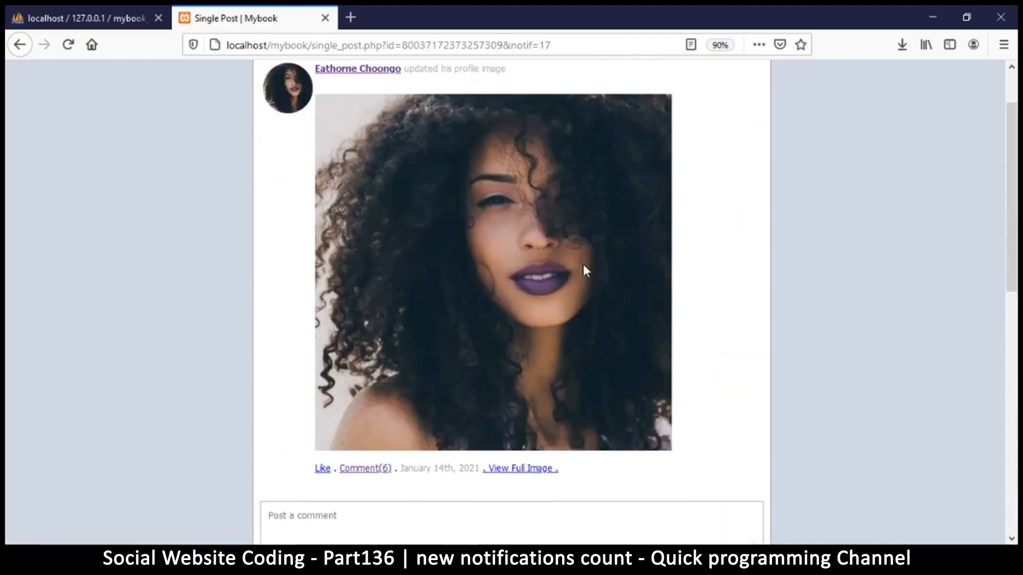
scroll(583, 267, "up", 2)
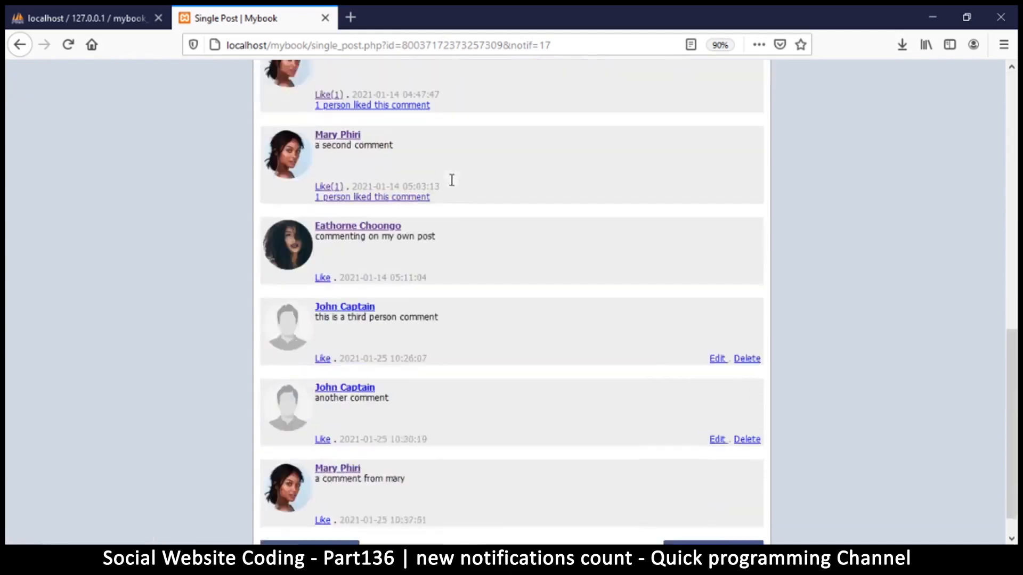
scroll(451, 181, "down", 1)
scroll(475, 231, "up", 5)
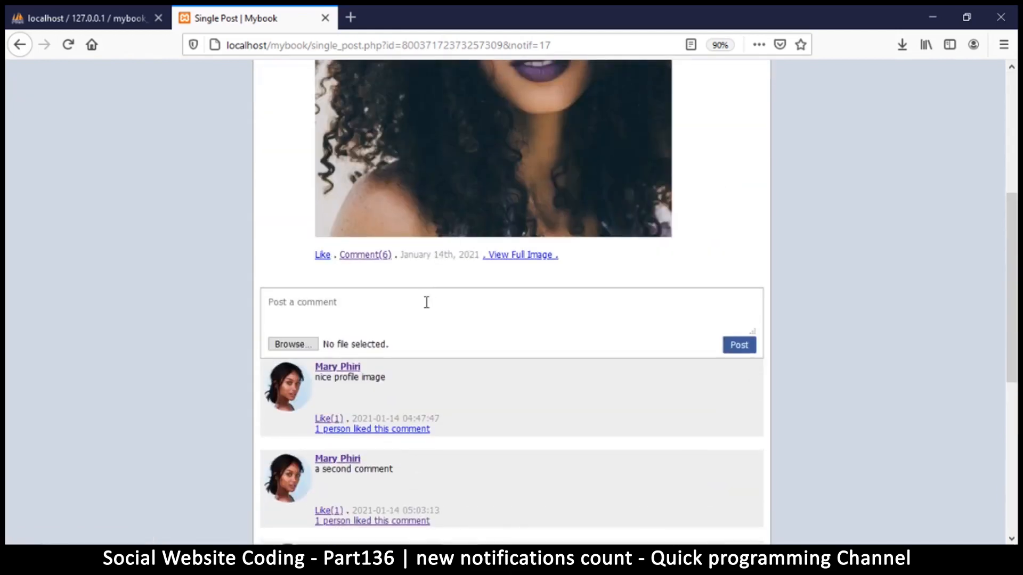
left_click(440, 304)
type("again")
scroll(509, 320, "down", 3)
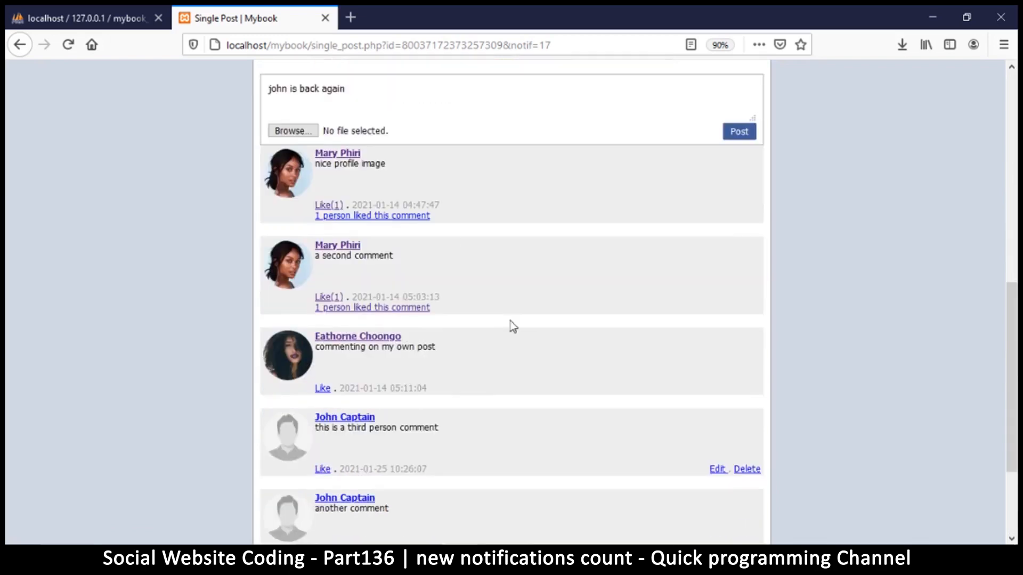
left_click_drag(380, 89, 237, 95)
key("BackSpace")
scroll(551, 264, "up", 6)
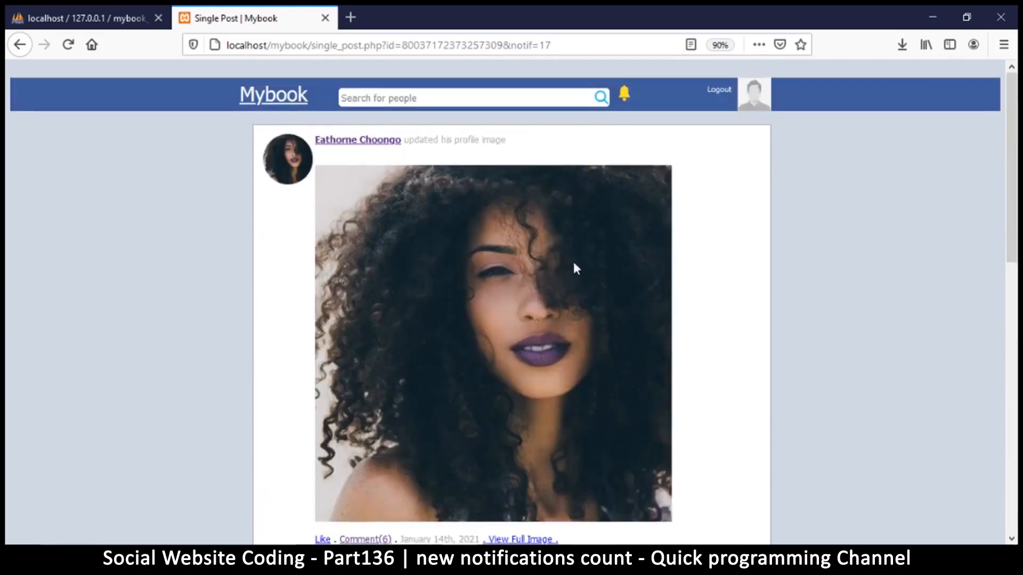
scroll(612, 124, "down", 3)
scroll(622, 163, "down", 10)
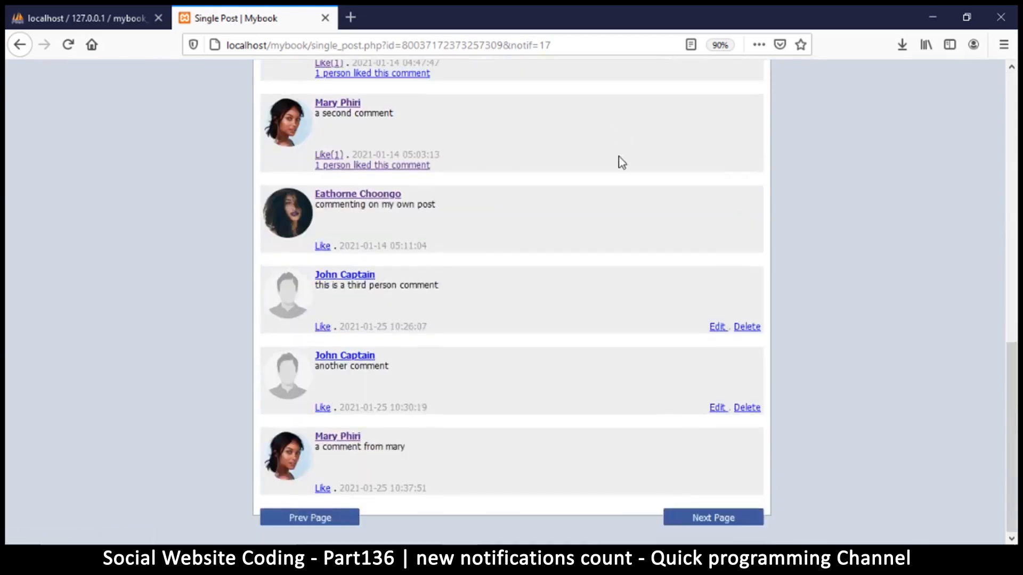
scroll(622, 163, "up", 13)
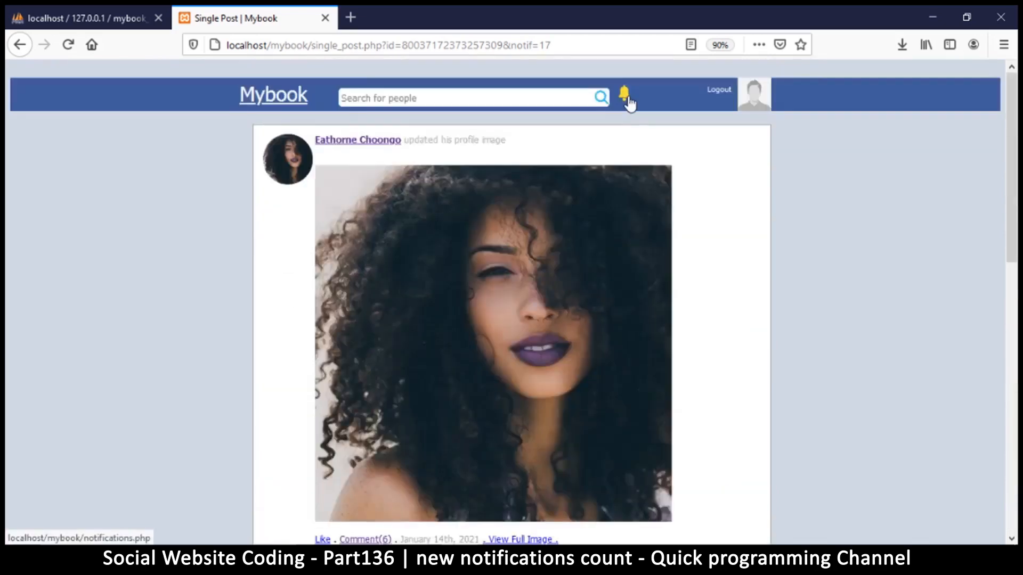
scroll(585, 193, "down", 7)
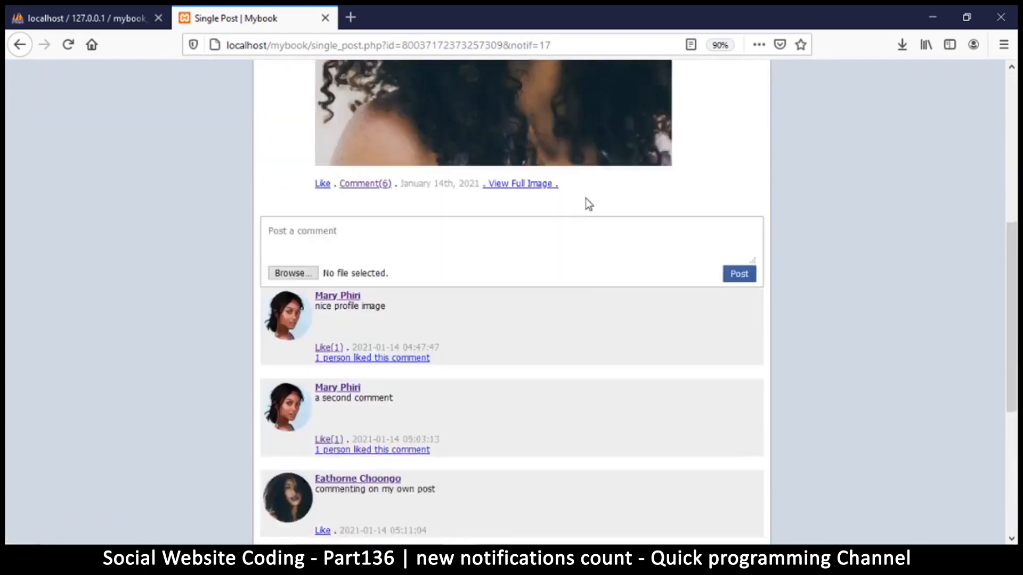
scroll(586, 199, "down", 6)
scroll(575, 468, "up", 13)
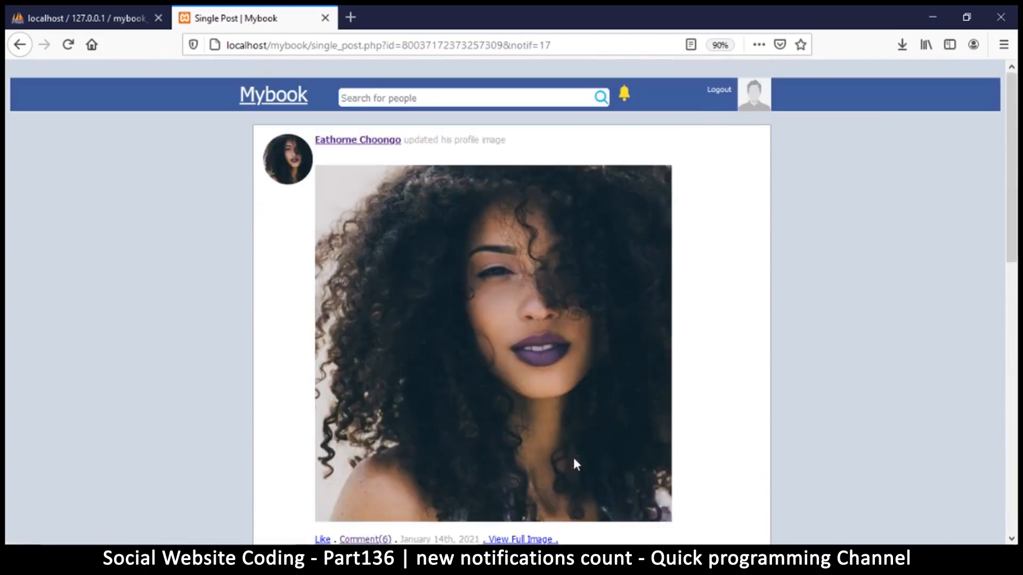
Log out and log in as the second account using its saved email, declining to save the login
left_click(720, 96)
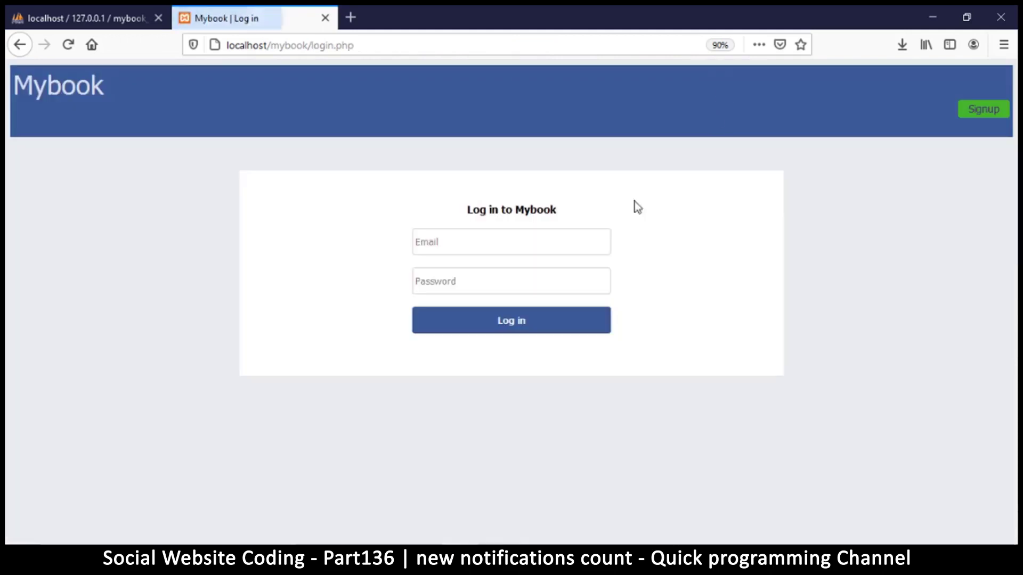
left_click(446, 240)
left_click(454, 278)
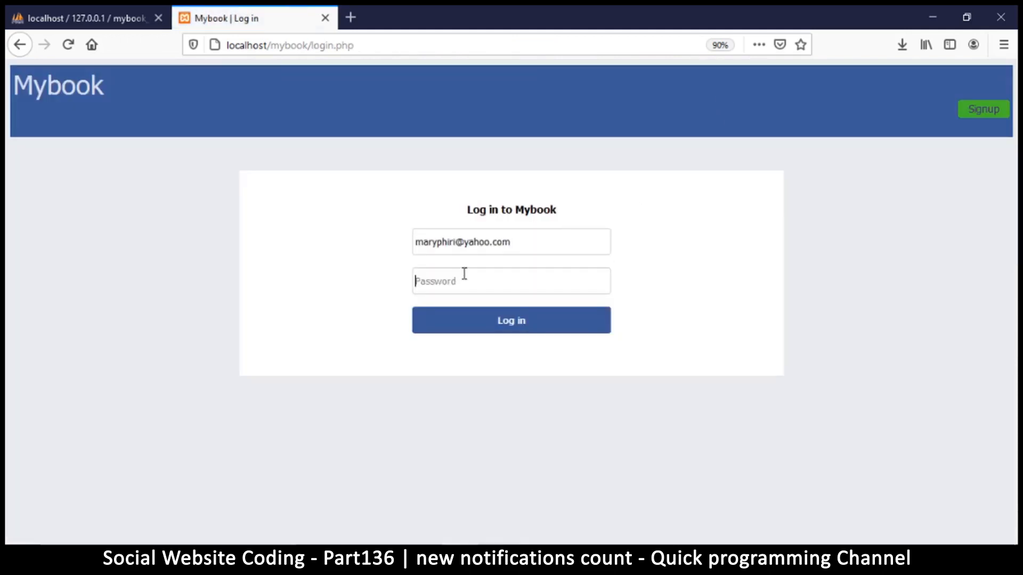
key("Return")
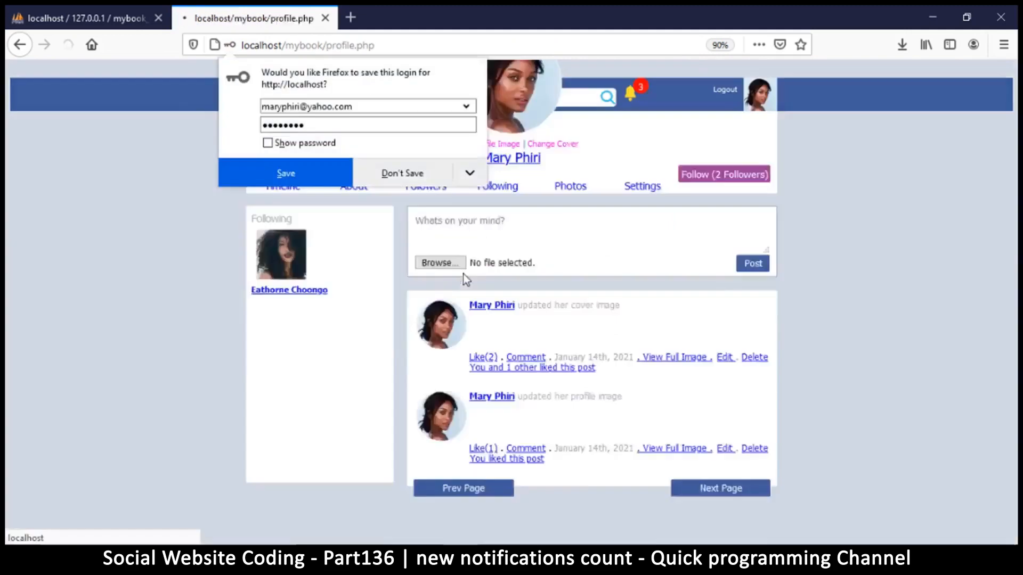
left_click(401, 171)
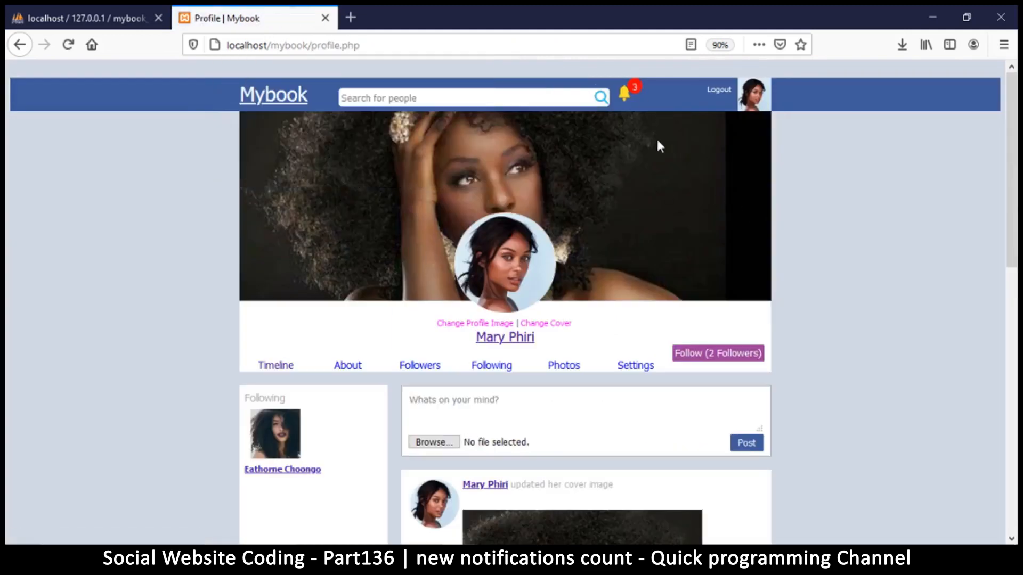
scroll(580, 357, "down", 5)
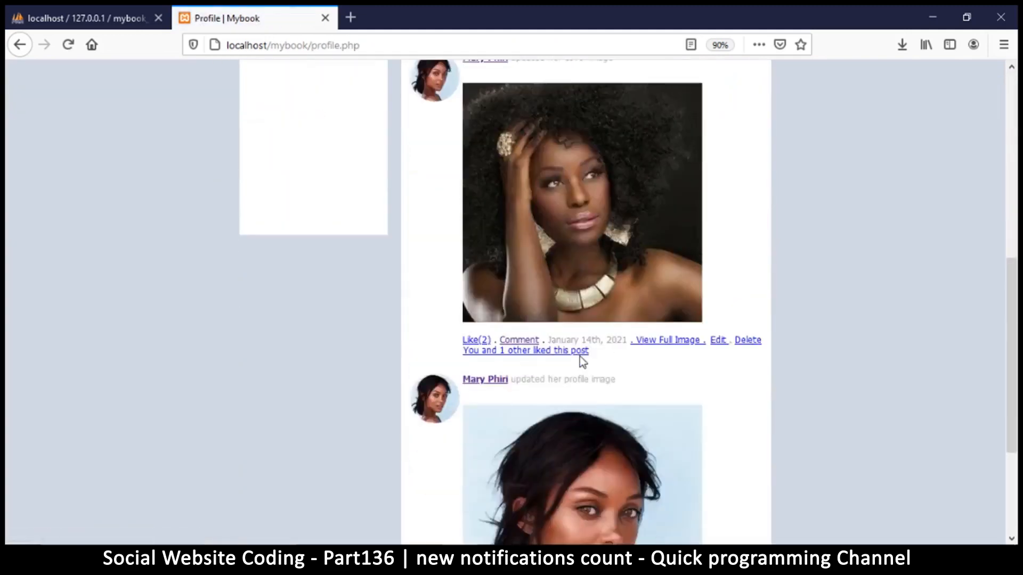
scroll(580, 357, "down", 2)
scroll(439, 317, "up", 5)
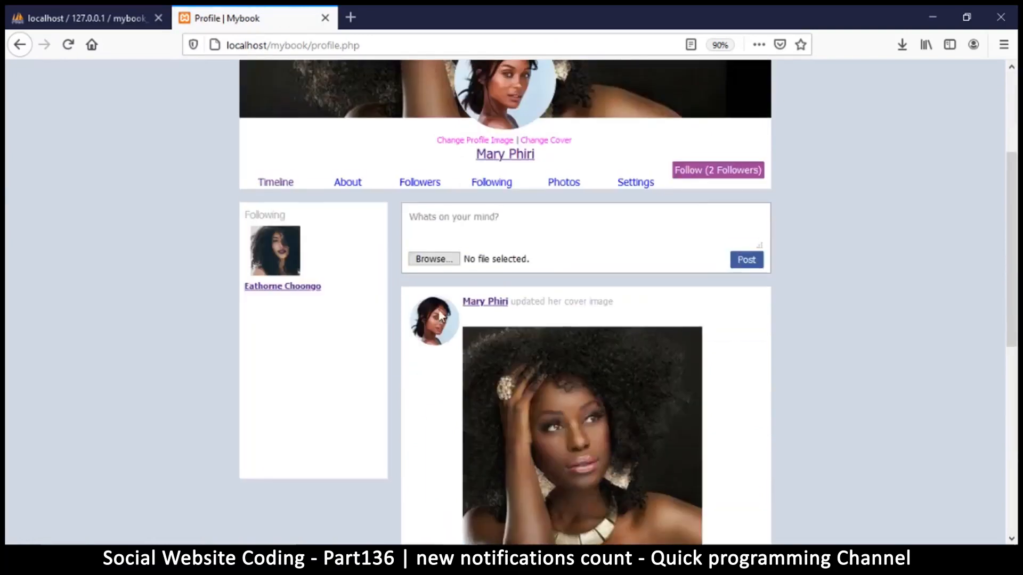
Open the followed user's profile-image post via Comment(6) and post the comment 'mary comment'
left_click(280, 246)
scroll(662, 359, "down", 4)
scroll(663, 358, "down", 4)
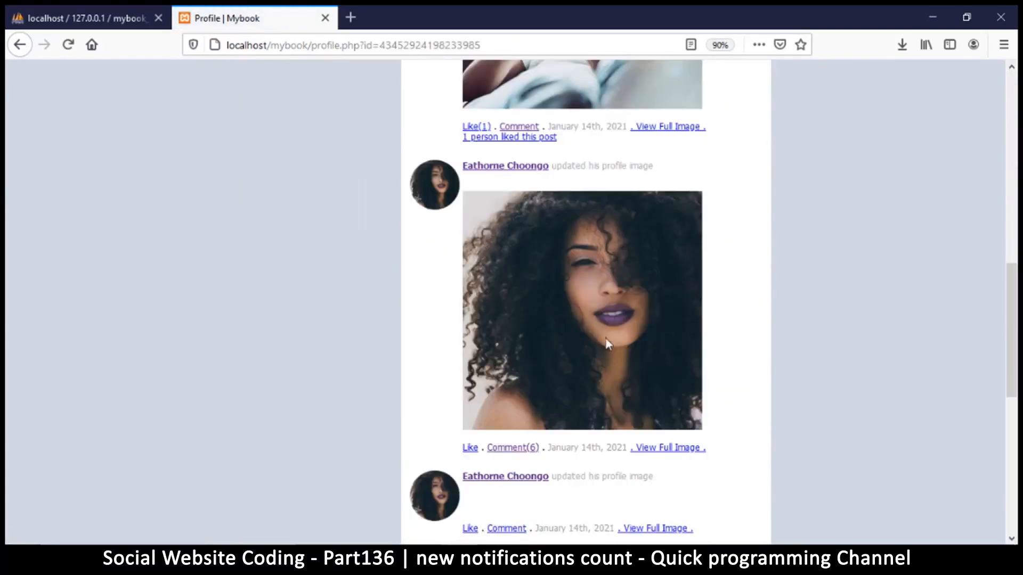
left_click(526, 452)
scroll(530, 259, "down", 5)
scroll(519, 297, "down", 4)
scroll(506, 343, "up", 4)
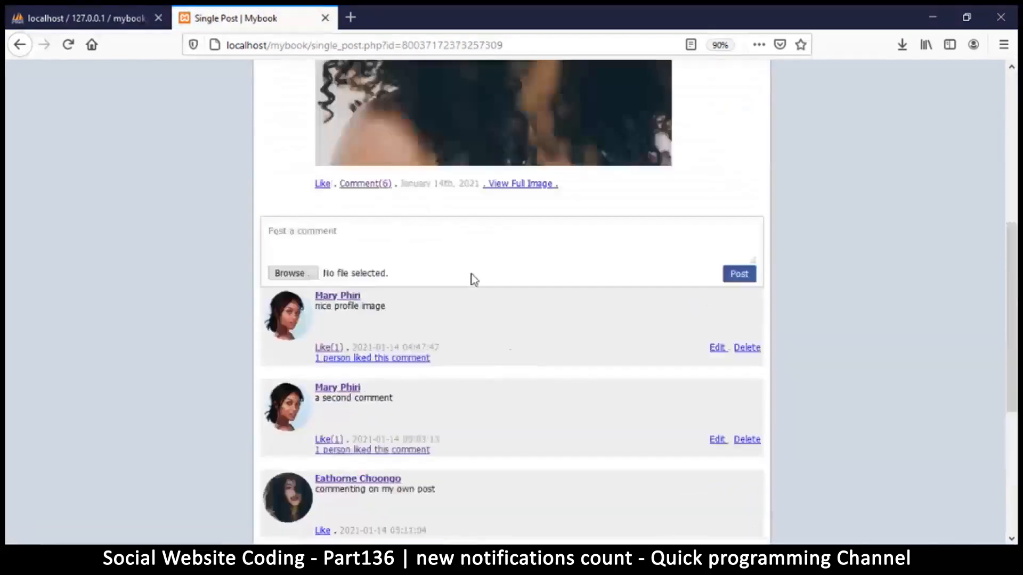
left_click(495, 228)
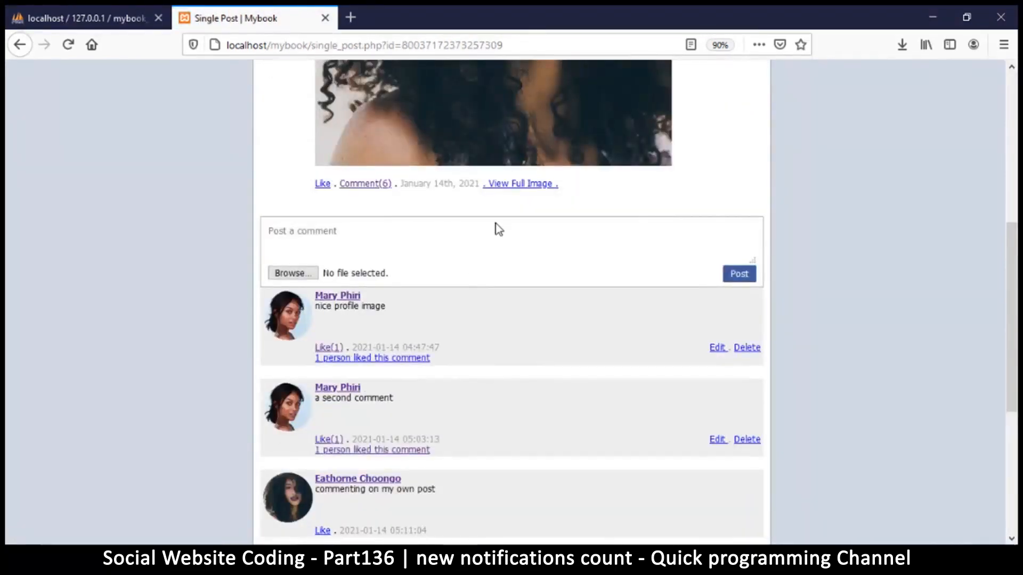
type("mary comment")
left_click(736, 278)
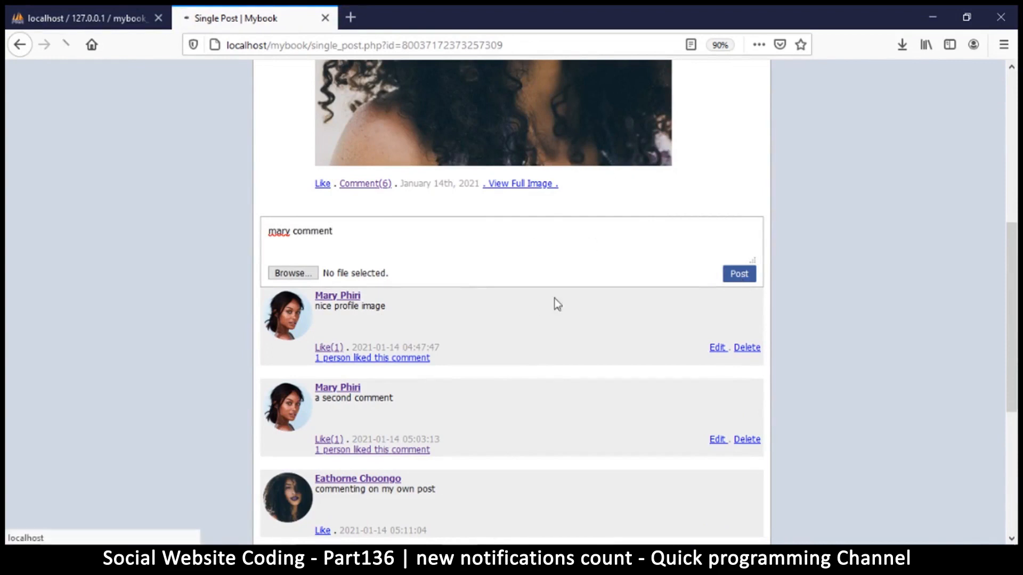
scroll(555, 356, "down", 10)
scroll(559, 363, "down", 5)
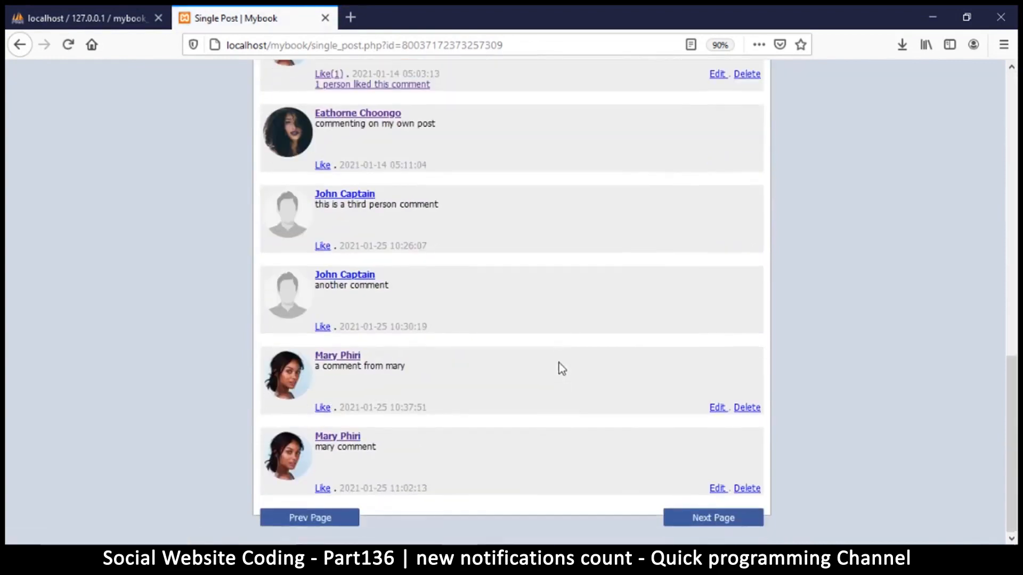
scroll(528, 424, "up", 10)
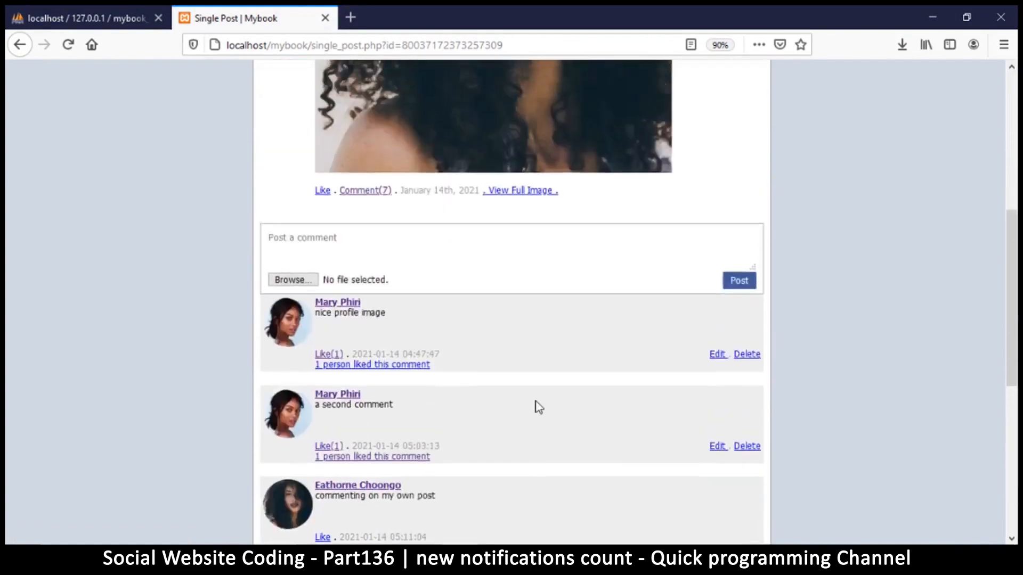
scroll(536, 406, "up", 5)
scroll(685, 148, "down", 5)
scroll(687, 167, "down", 10)
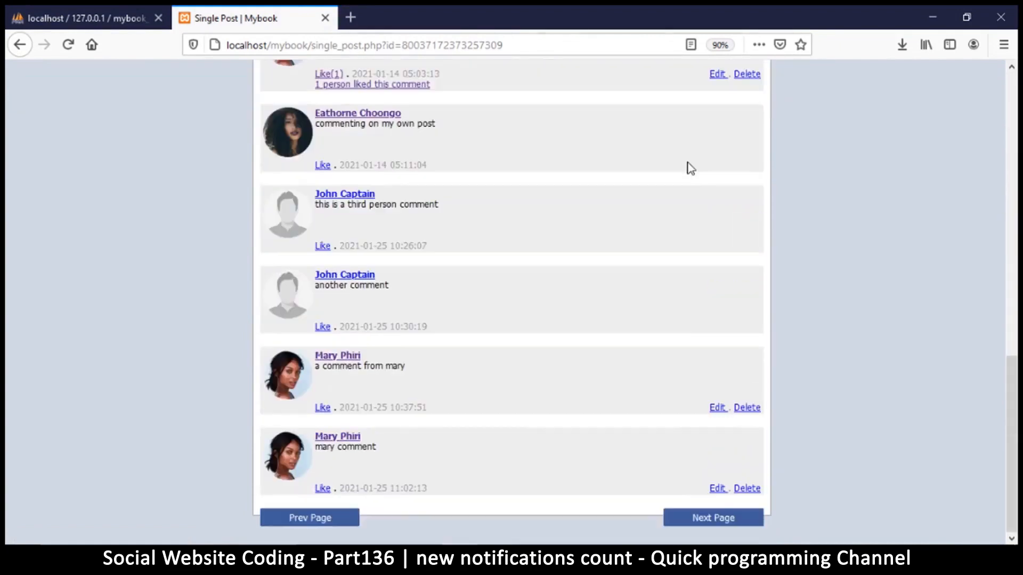
scroll(624, 399, "up", 10)
scroll(640, 279, "up", 5)
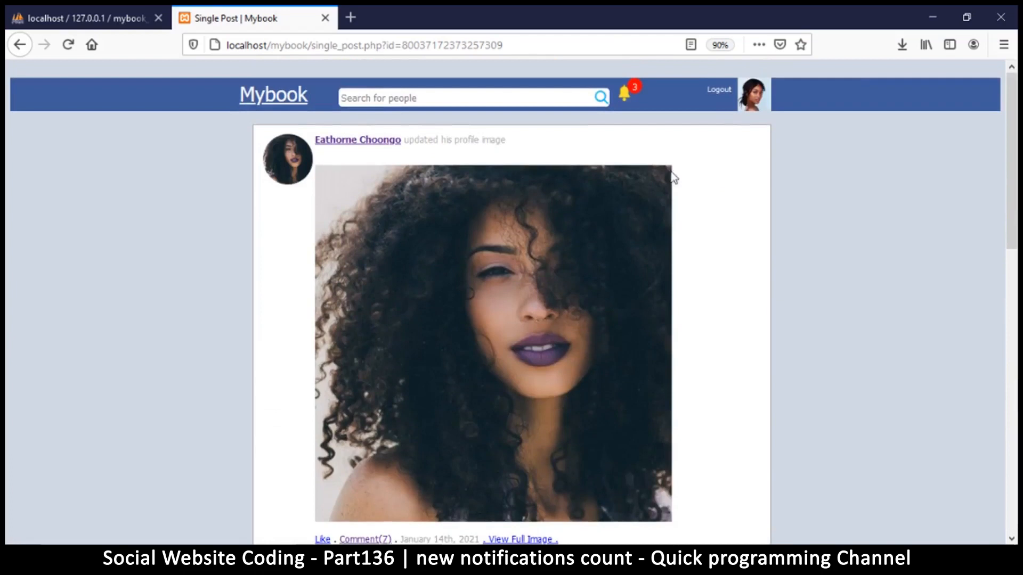
Log in as the third account, view its notifications page, then return to the code editor
left_click(727, 97)
left_click(494, 239)
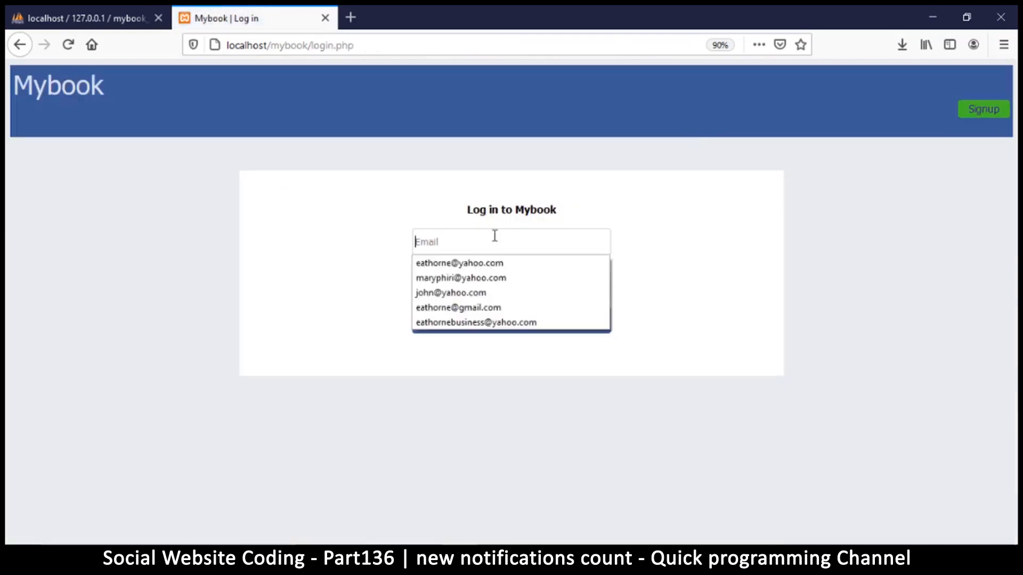
left_click(473, 293)
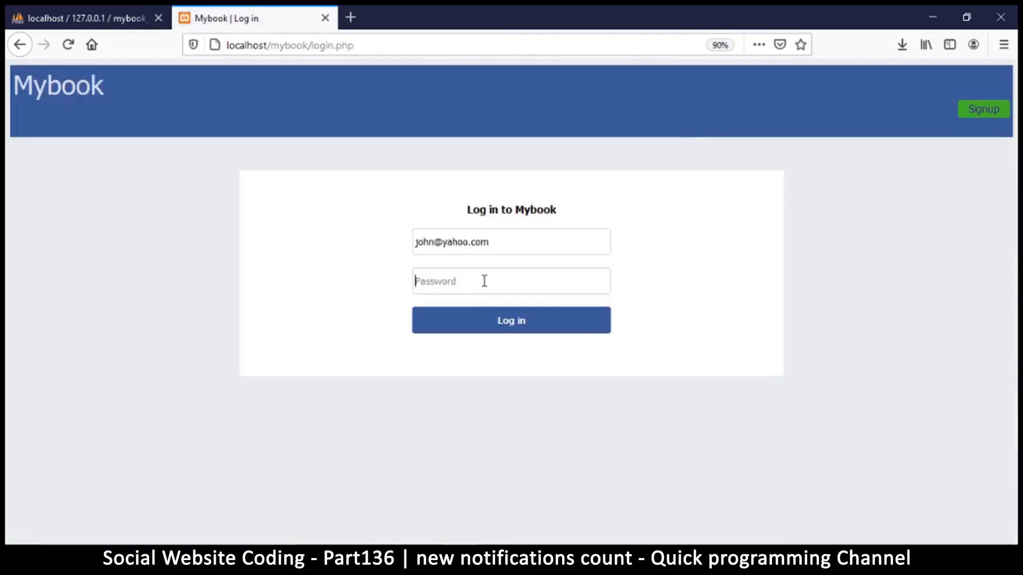
key("Return")
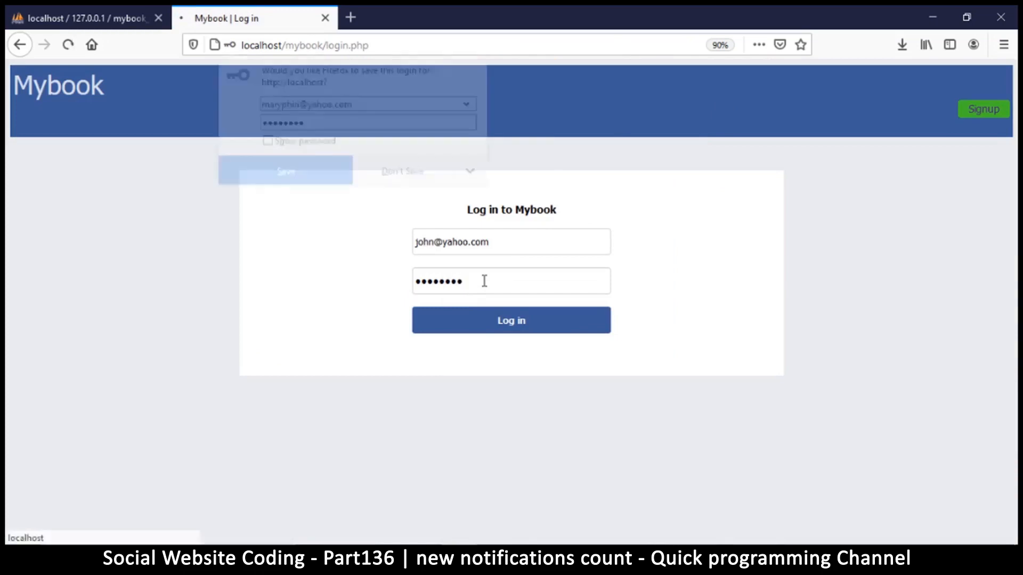
left_click(409, 172)
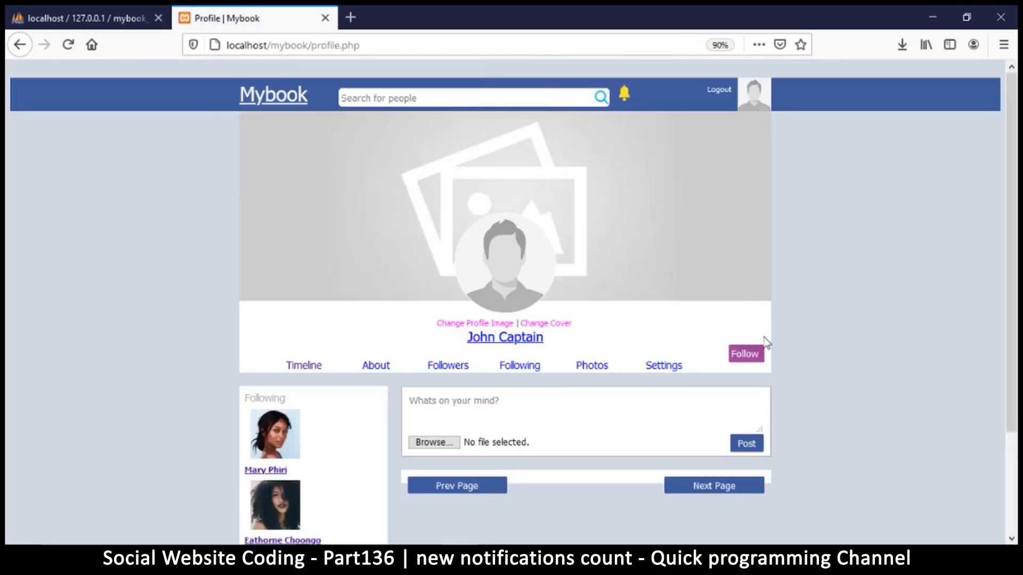
left_click(624, 96)
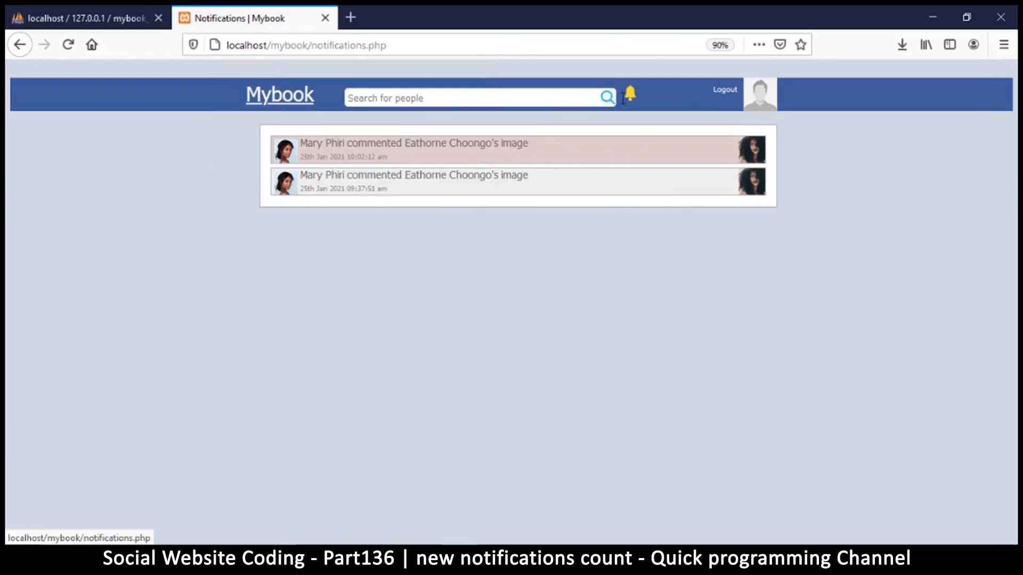
key("alt+Tab")
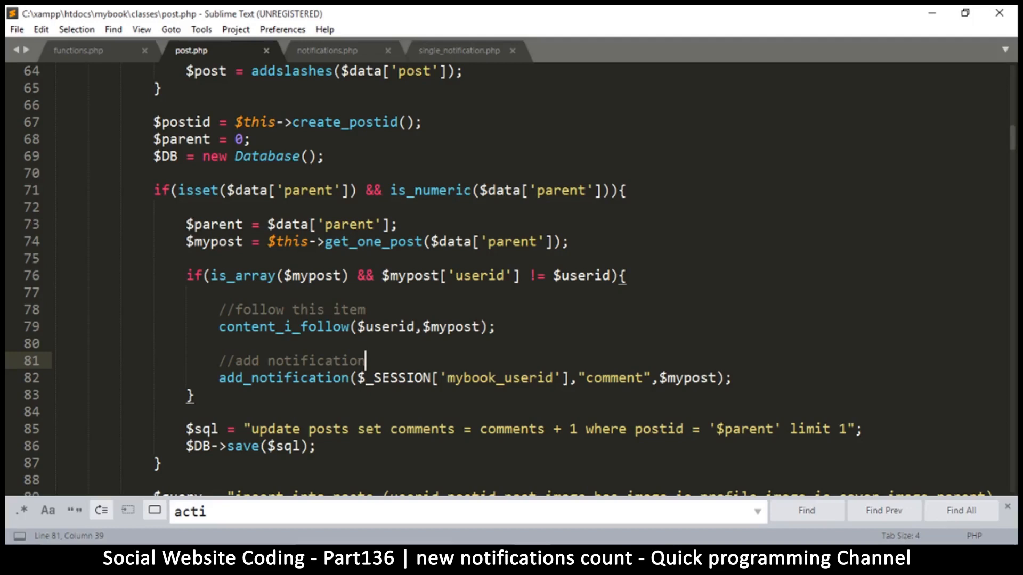
Copy the followed-content query block (lines 166–182) from notifications.php
left_click(335, 52)
key("ctrl+minus")
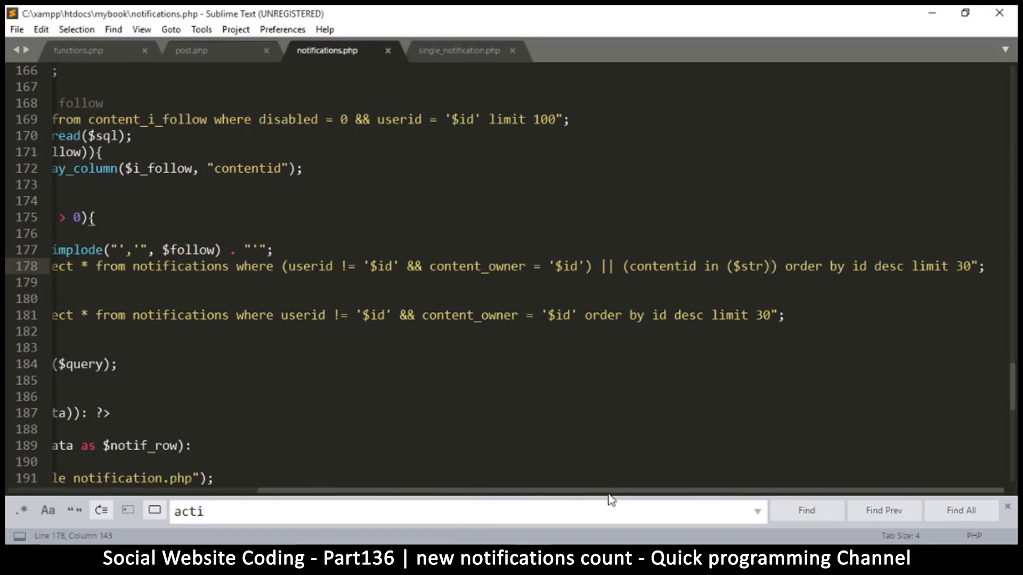
left_click_drag(611, 491, 342, 492)
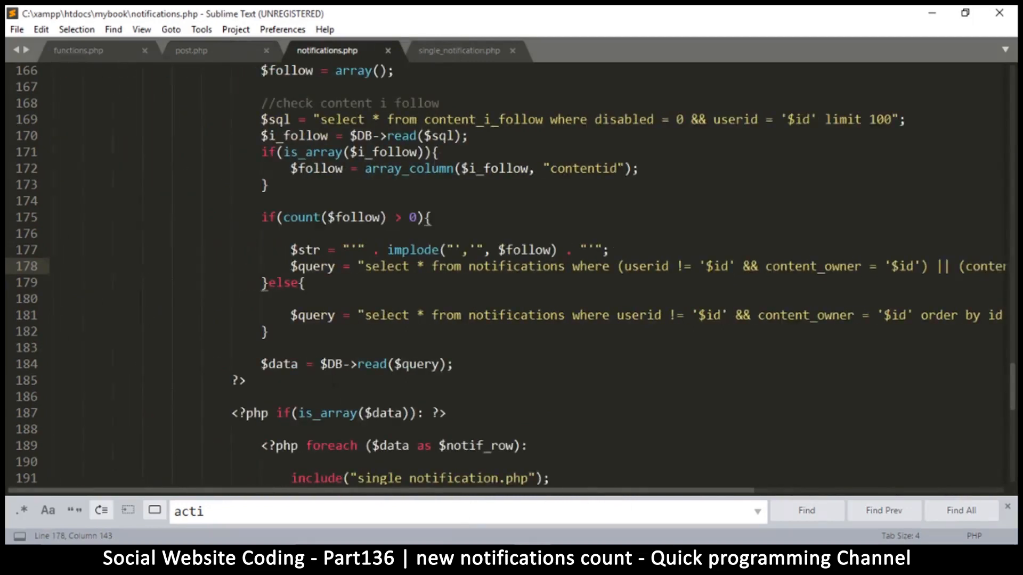
scroll(412, 364, "up", 1)
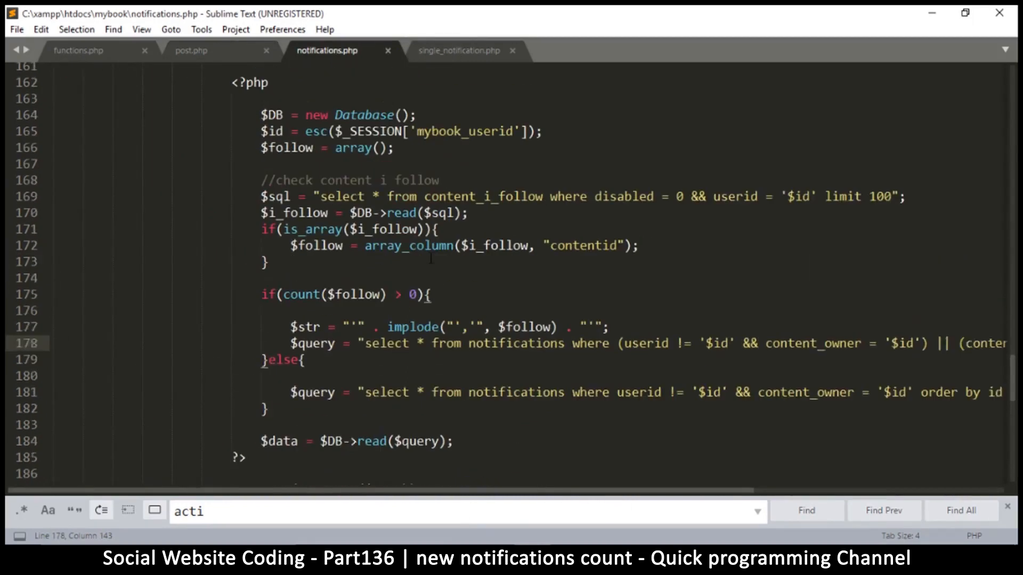
scroll(413, 365, "up", 1)
left_click_drag(384, 343, 612, 364)
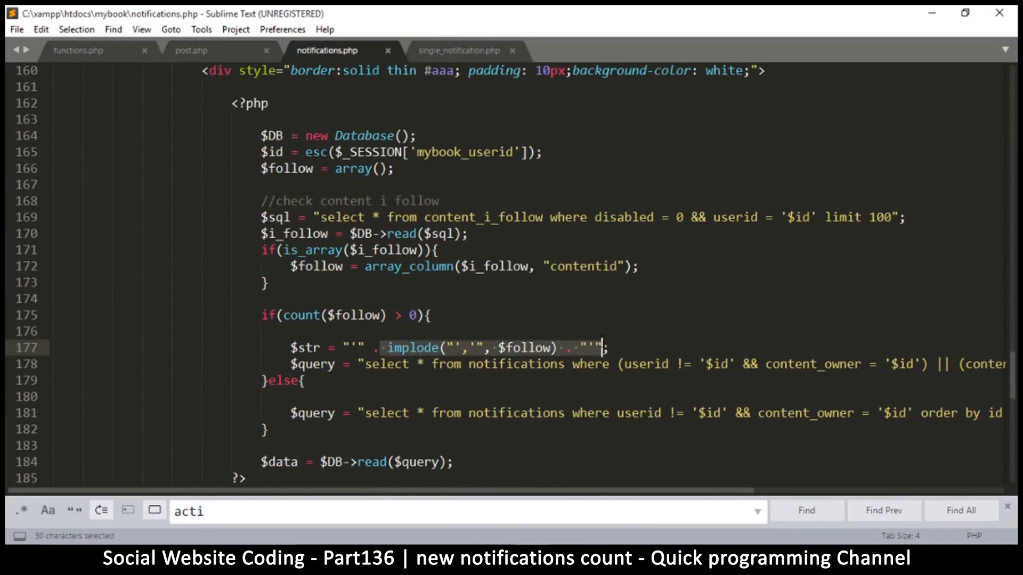
left_click(622, 364)
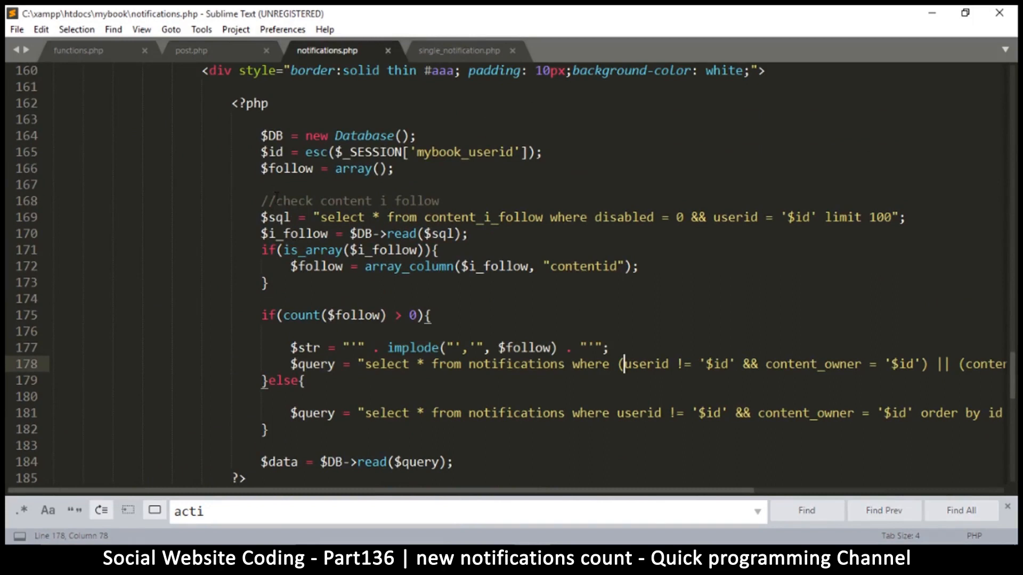
left_click_drag(262, 201, 440, 201)
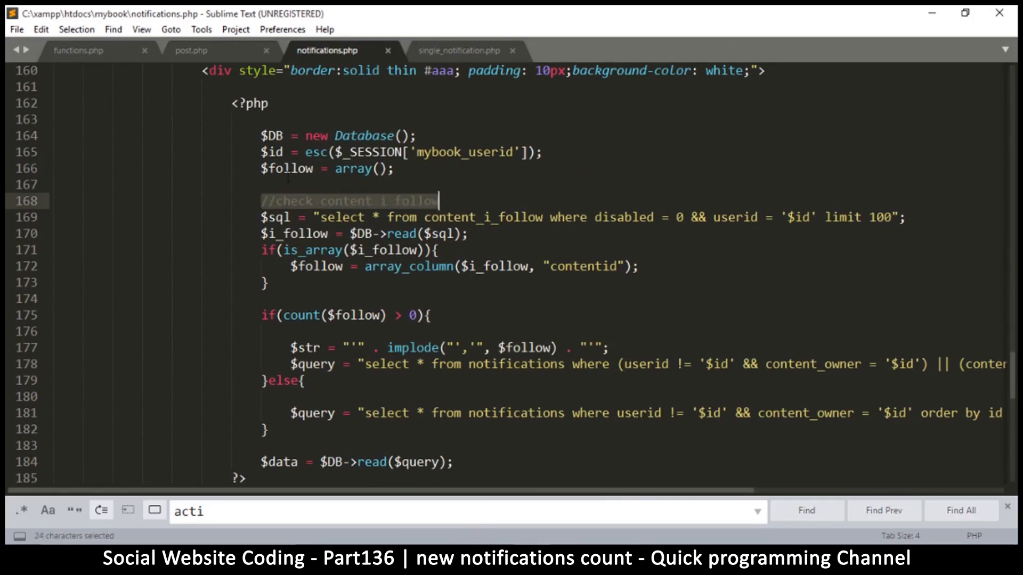
left_click_drag(261, 168, 269, 429)
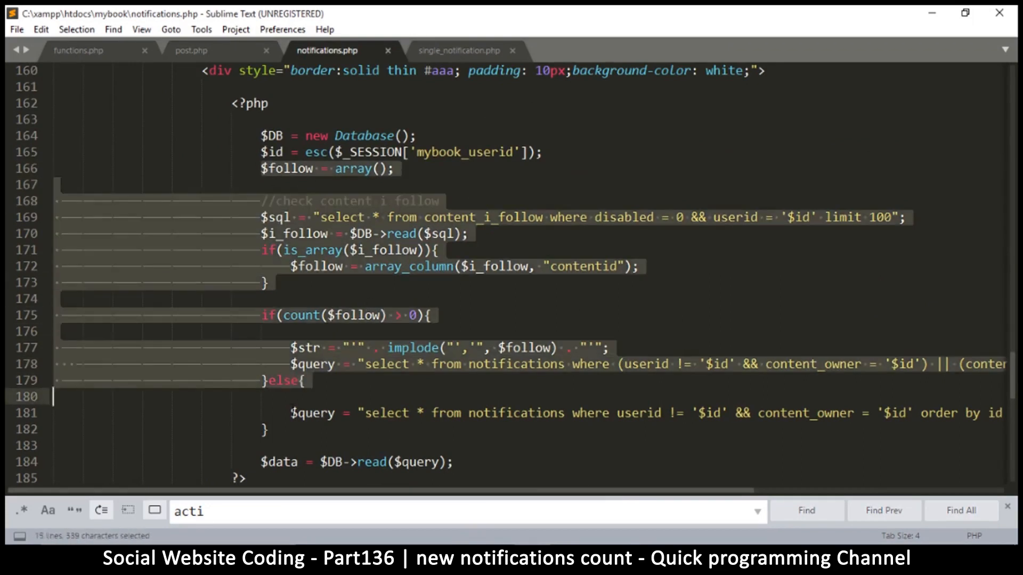
key("ctrl+c")
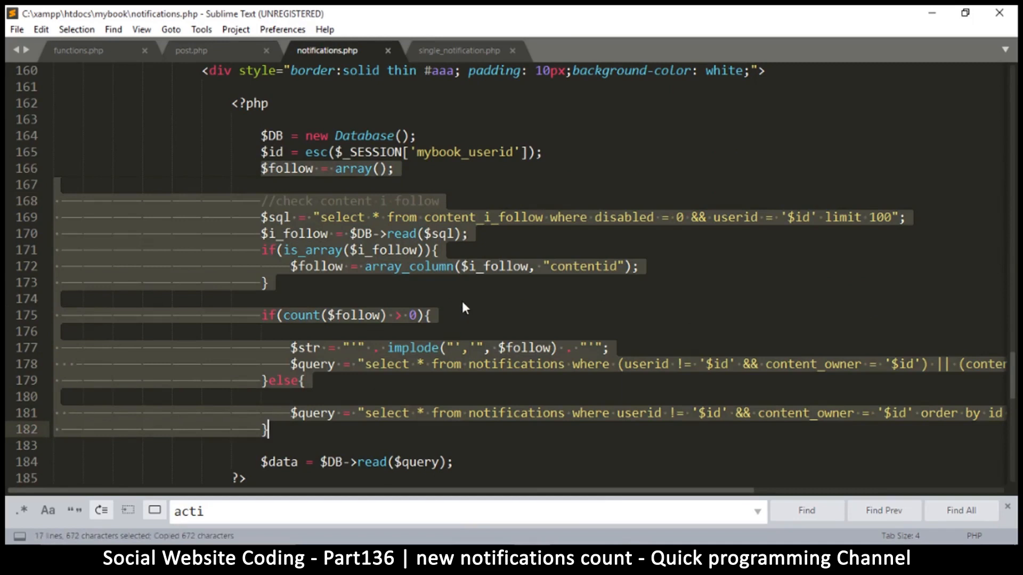
left_click(462, 299)
Replace check_notifications' $query line 184 with the pasted block and un-indent it
left_click(94, 51)
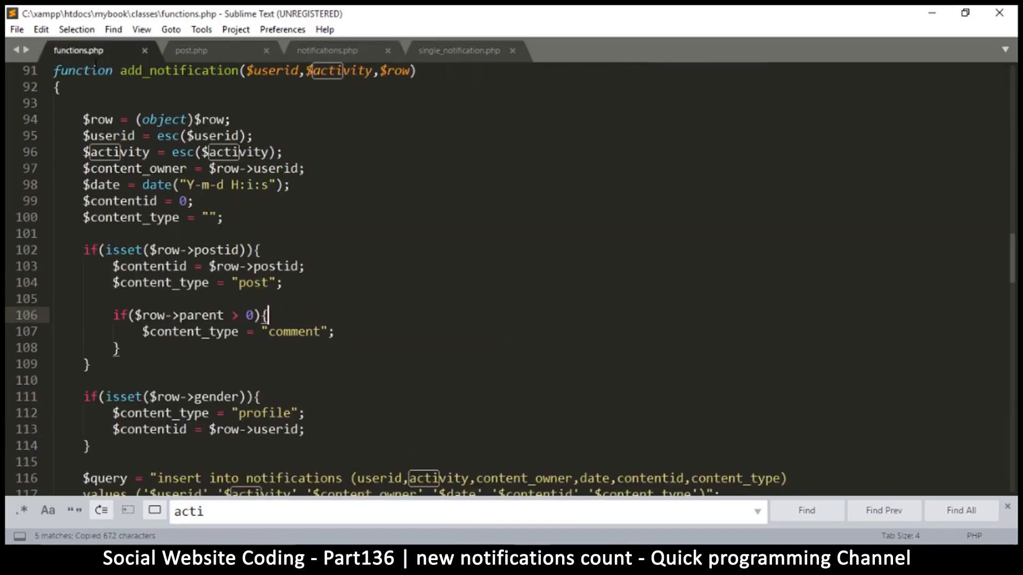
scroll(357, 302, "down", 2)
scroll(358, 303, "down", 2)
scroll(357, 304, "down", 3)
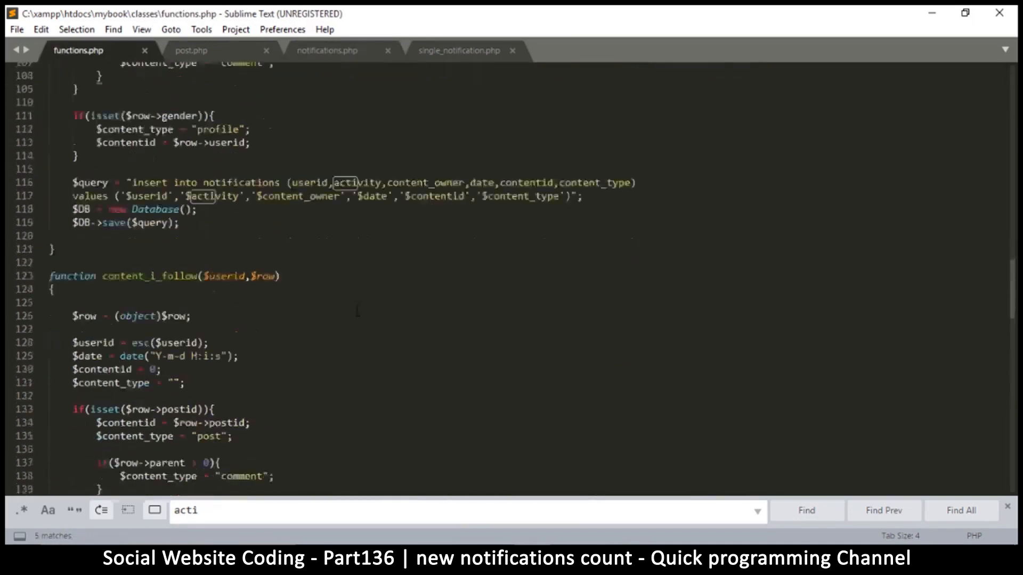
scroll(357, 308, "down", 5)
scroll(357, 308, "down", 4)
scroll(357, 308, "down", 4)
scroll(358, 308, "down", 3)
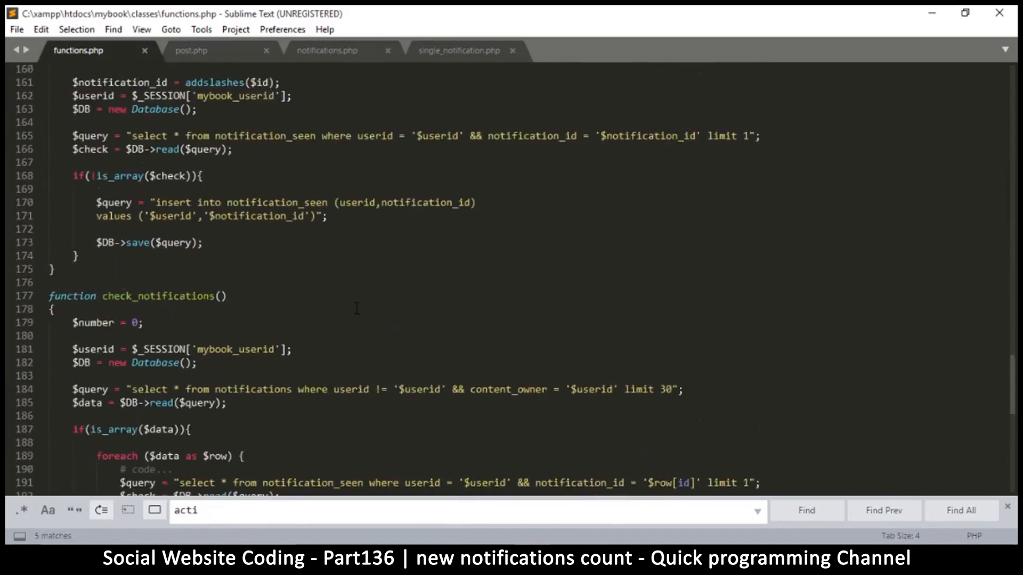
scroll(357, 308, "down", 3)
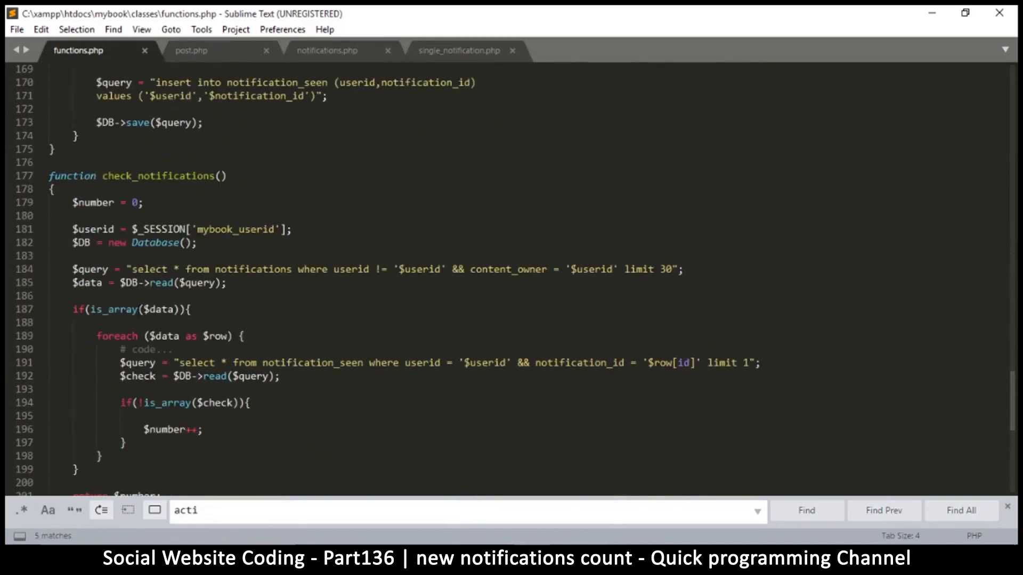
scroll(101, 299, "up", 1, "ctrl")
scroll(102, 300, "up", 2, "ctrl")
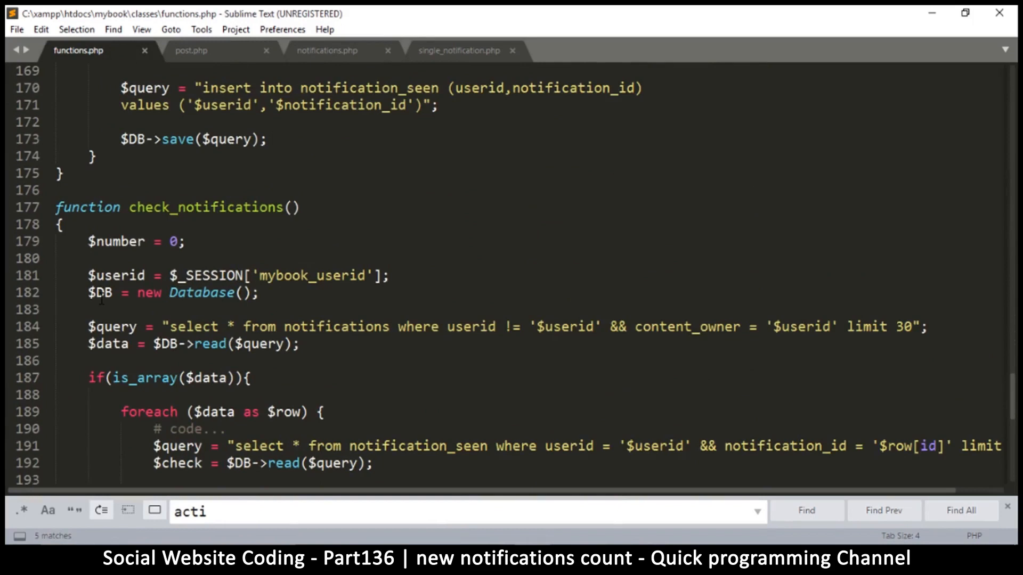
left_click_drag(474, 326, 895, 326)
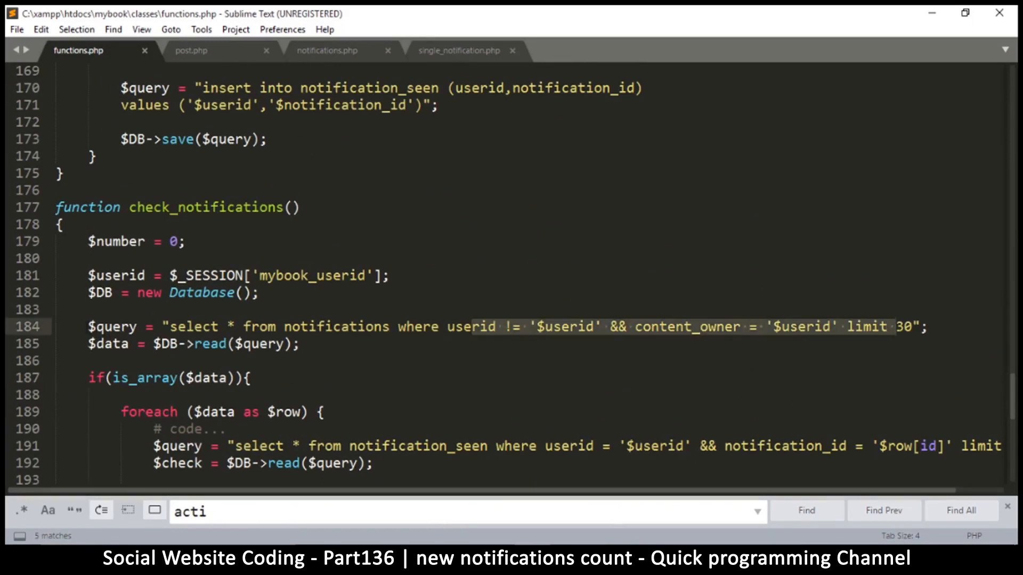
left_click_drag(86, 326, 933, 334)
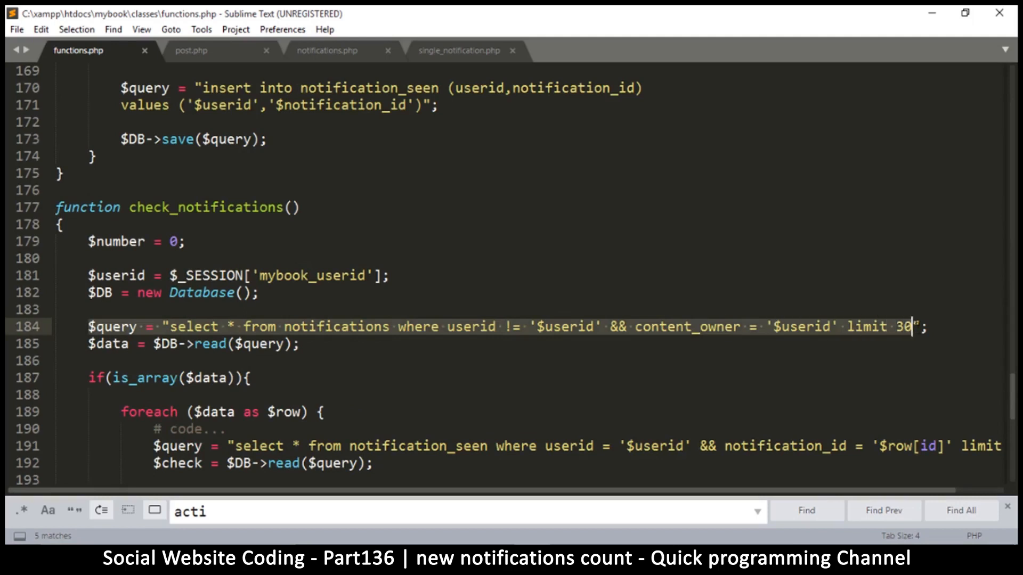
key("ctrl+v")
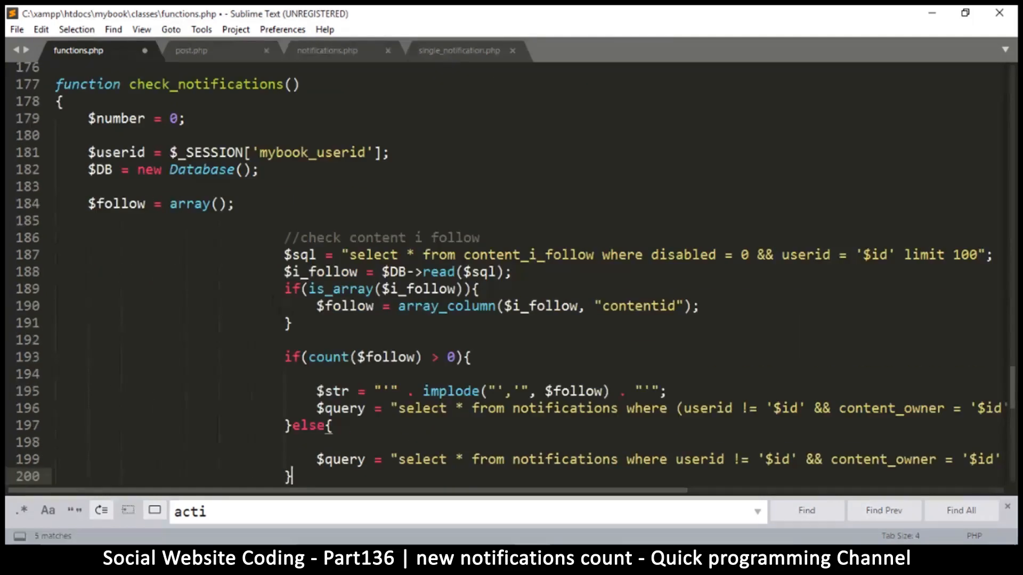
scroll(268, 297, "down", 2)
key("Return")
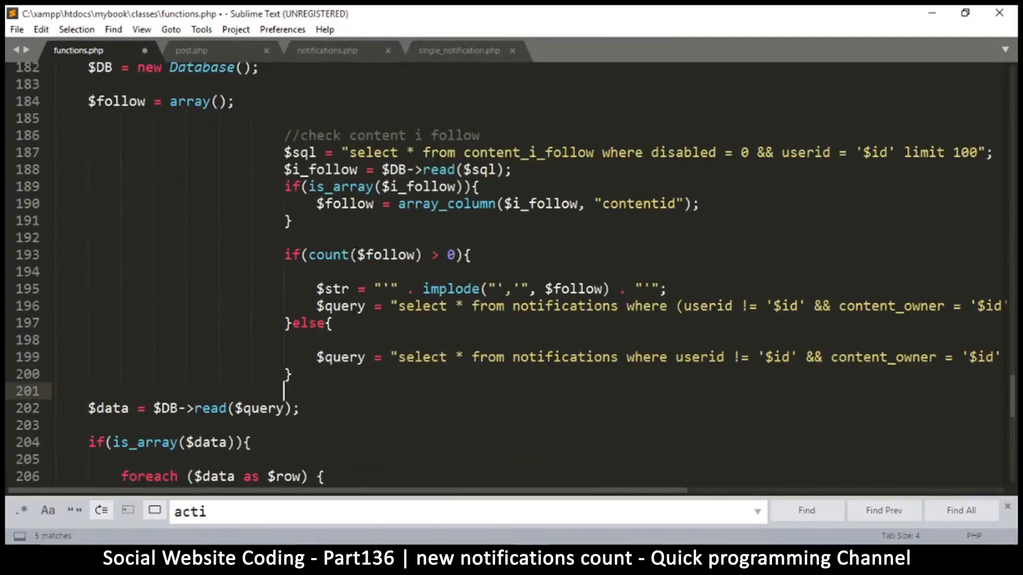
left_click_drag(284, 134, 361, 370)
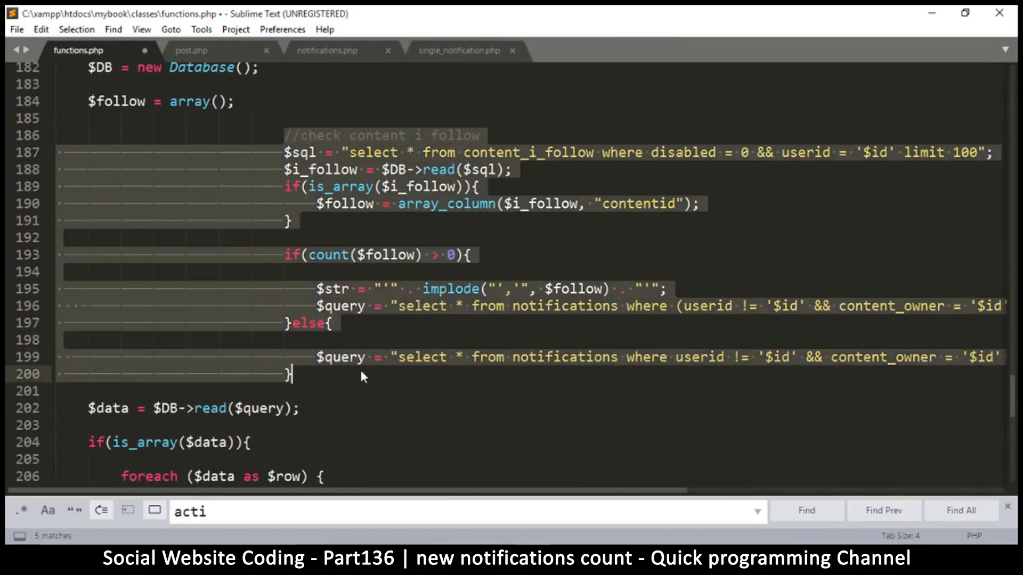
key("shift+Tab")
key("shift+Tab")
key("shift+Tab")
key("shift+Tab")
key("shift+Tab")
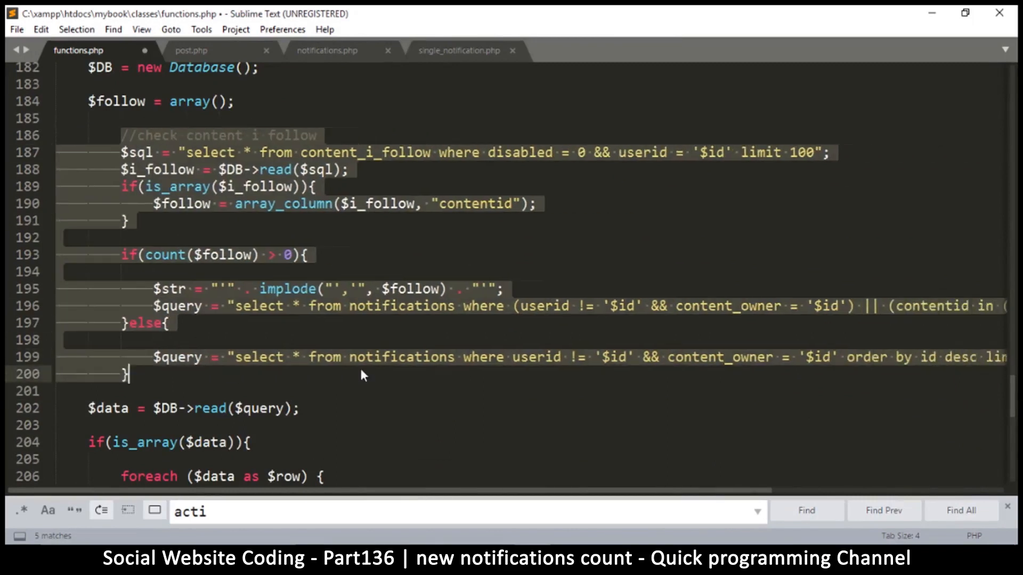
key("shift+Tab")
left_click(292, 374)
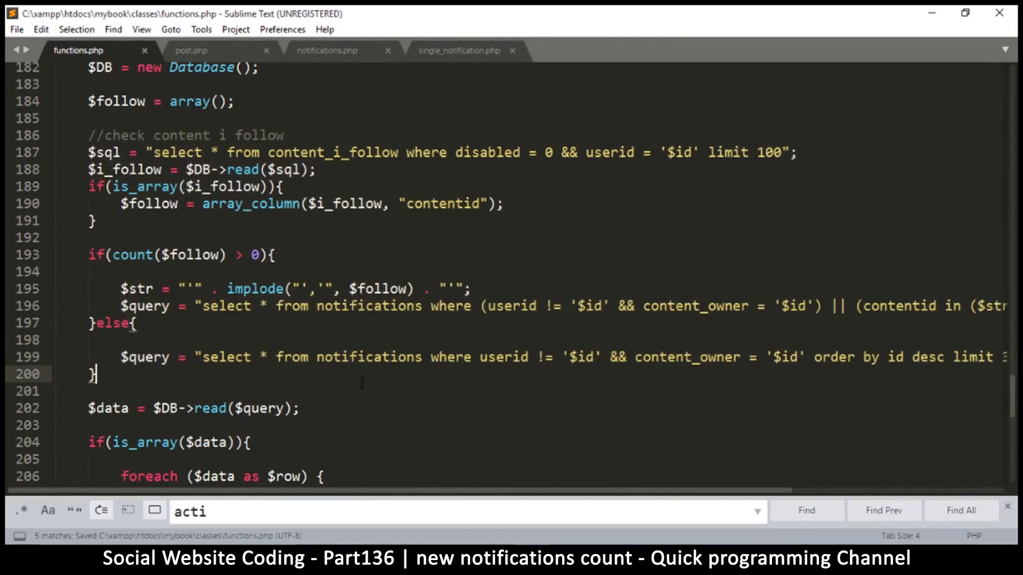
scroll(292, 374, "down", 1)
scroll(292, 374, "up", 3)
scroll(511, 272, "down", 4)
scroll(511, 272, "down", 2)
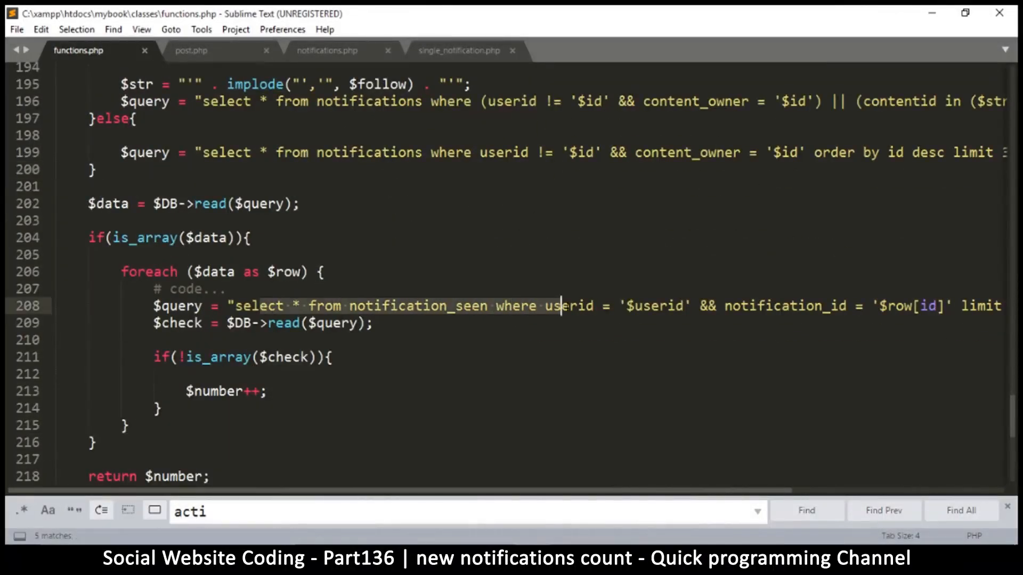
Save functions.php, review the unseen-count loop, and reload the Mybook notifications page to test
left_click_drag(265, 306, 589, 306)
left_click(618, 306)
key("ctrl+s")
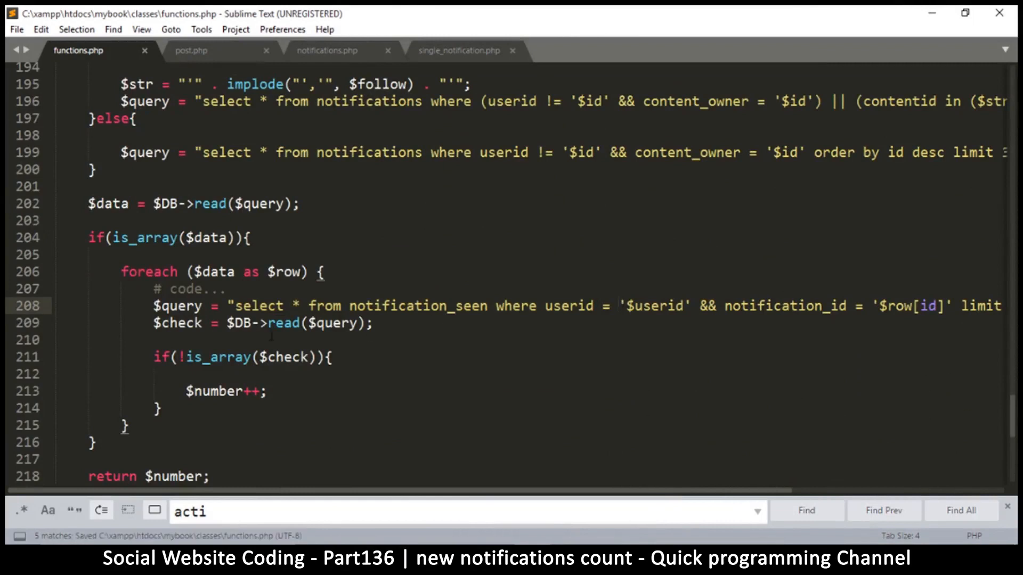
scroll(400, 360, "up", 4)
scroll(363, 392, "up", 1)
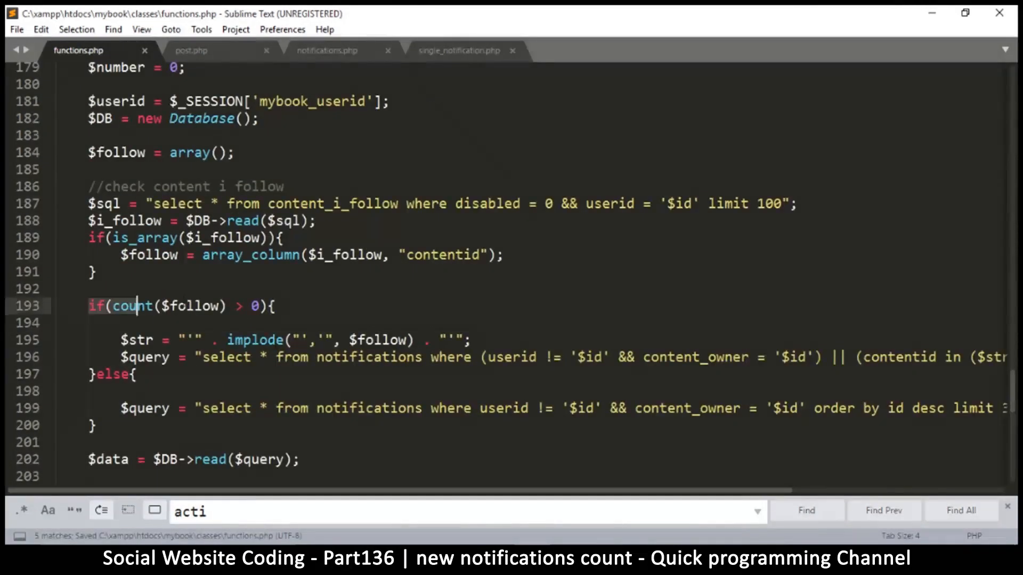
left_click_drag(88, 306, 308, 408)
scroll(350, 406, "down", 4)
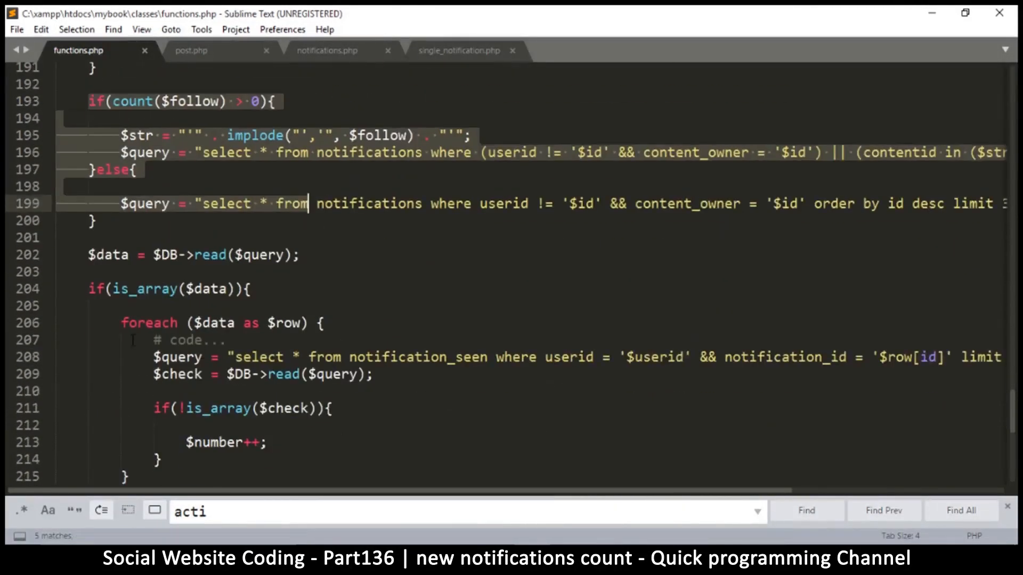
left_click_drag(121, 340, 318, 429)
scroll(384, 320, "up", 5)
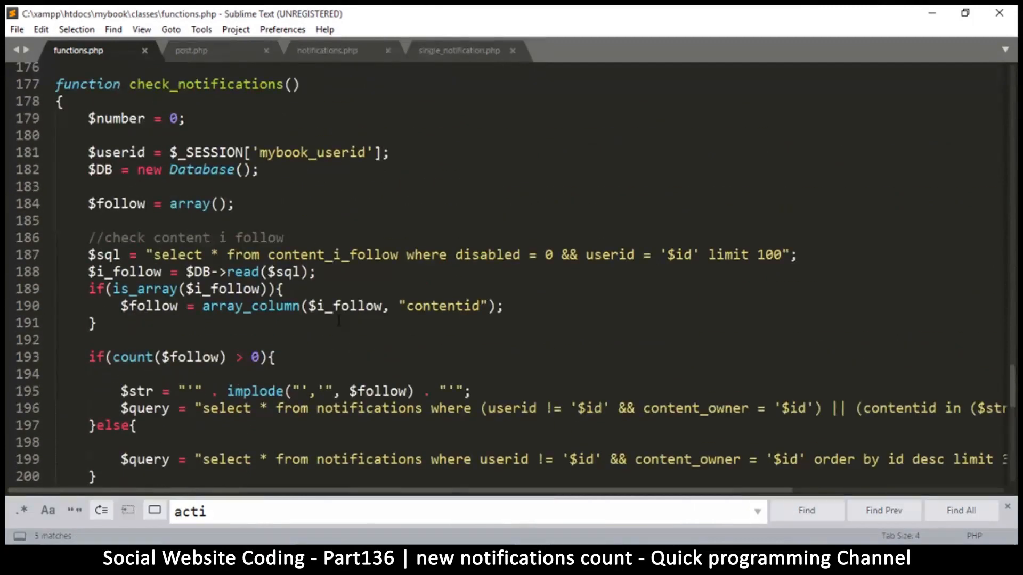
left_click_drag(89, 203, 237, 203)
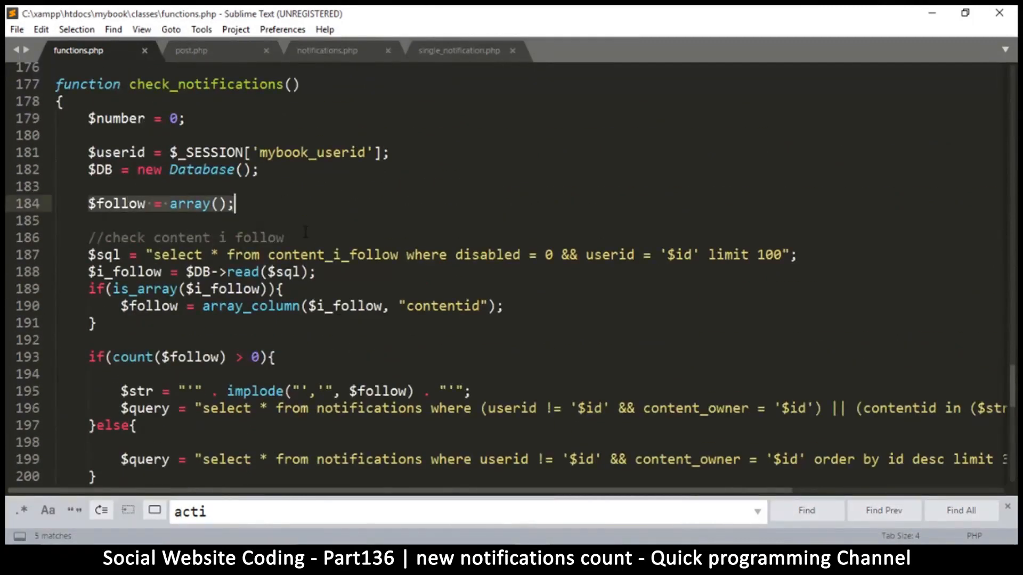
left_click(285, 238)
left_click(541, 472)
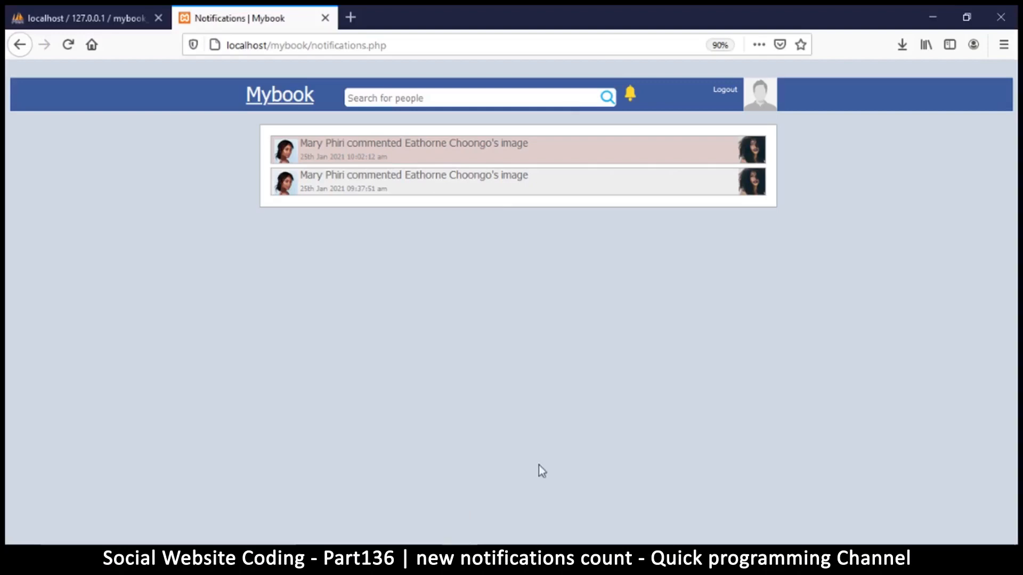
left_click(70, 45)
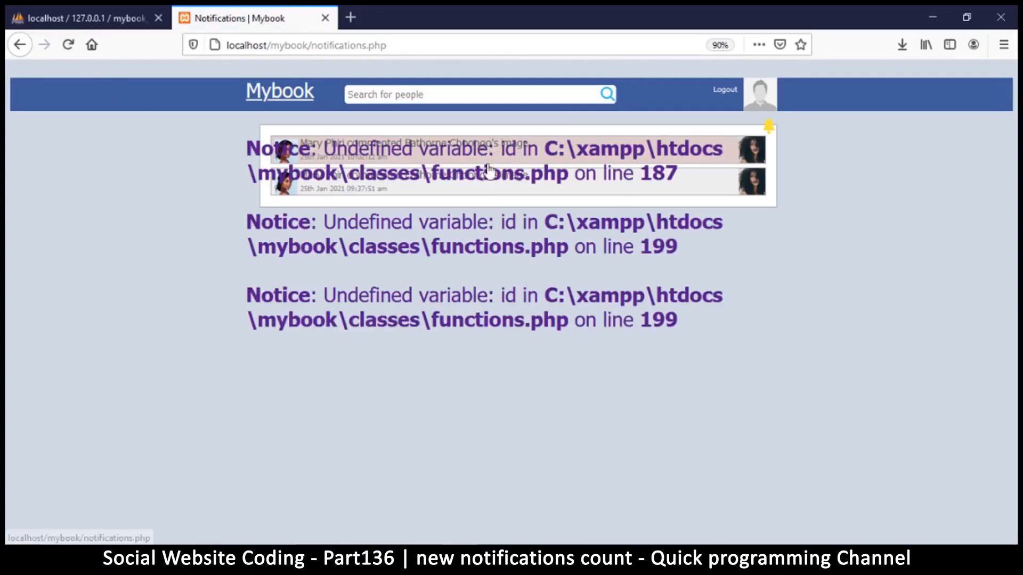
Replace $id with $userid in the follow query on line 187
key("alt+Tab")
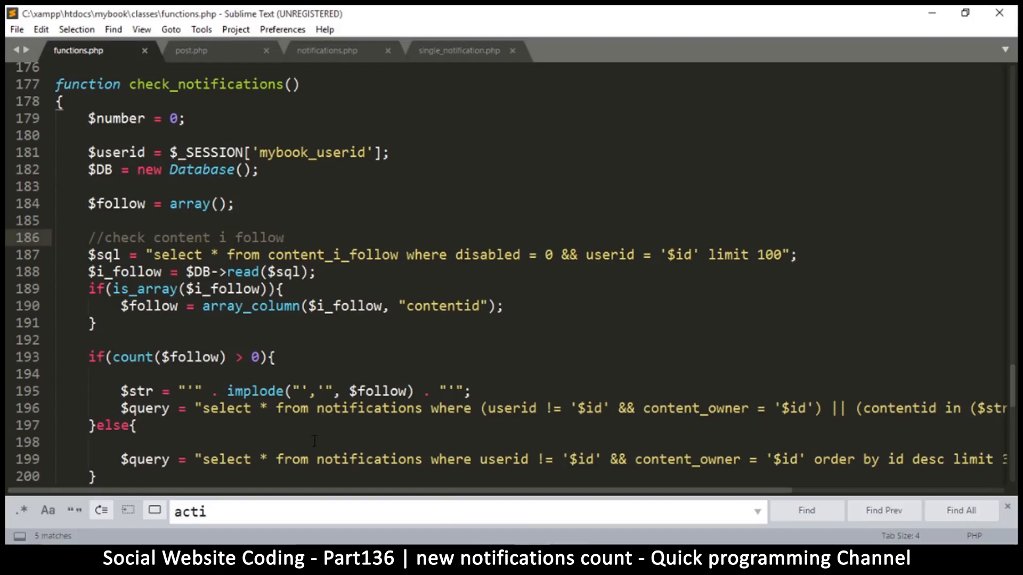
scroll(207, 299, "up", 2)
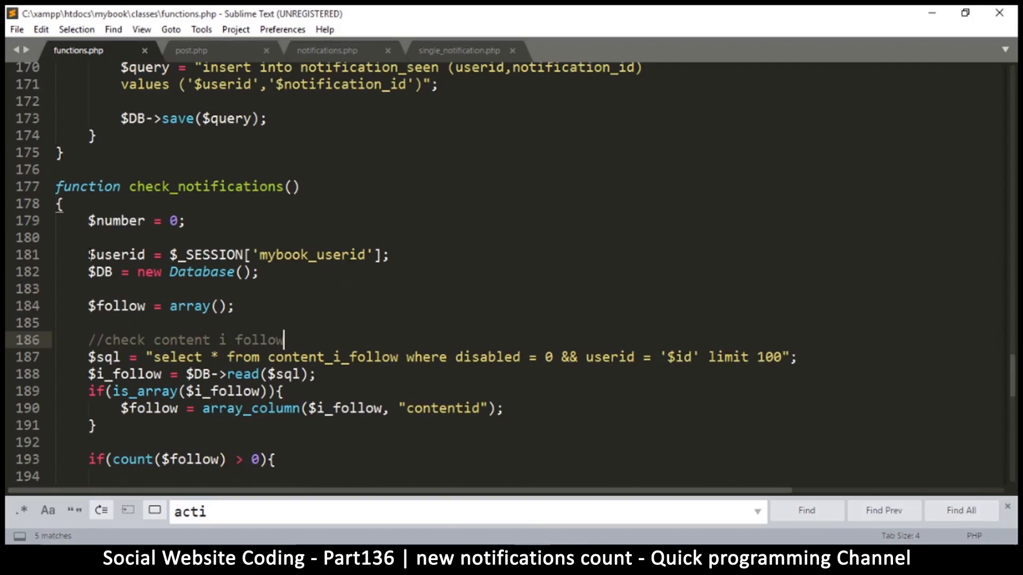
left_click_drag(89, 254, 146, 254)
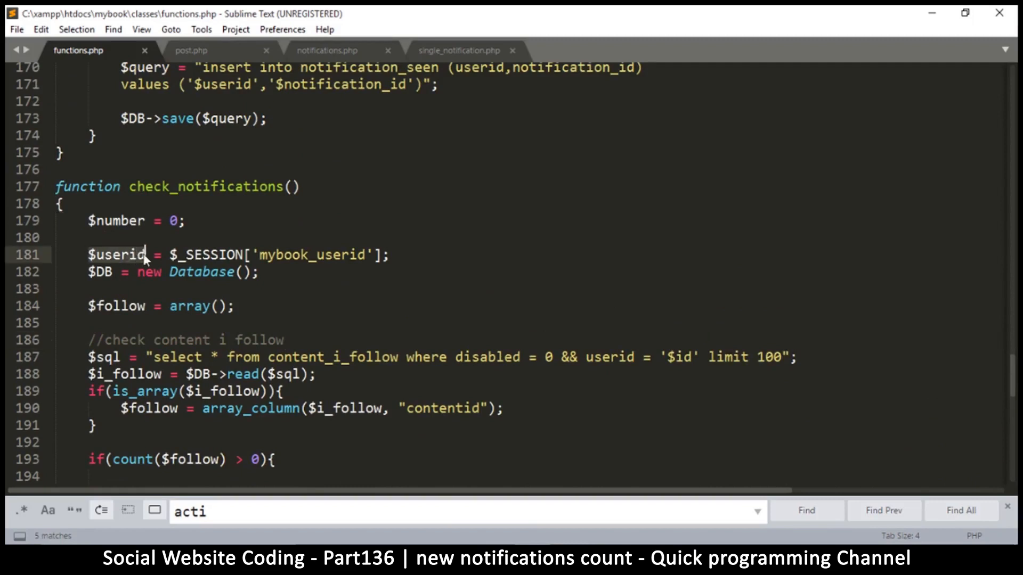
key("ctrl+c")
left_click_drag(668, 358, 693, 358)
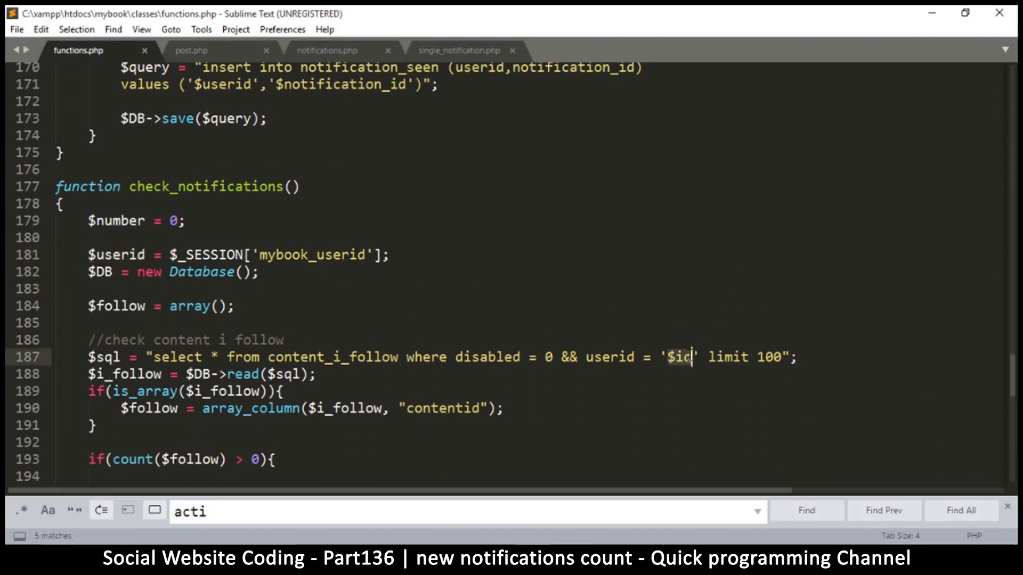
key("ctrl+v")
scroll(530, 407, "down", 2)
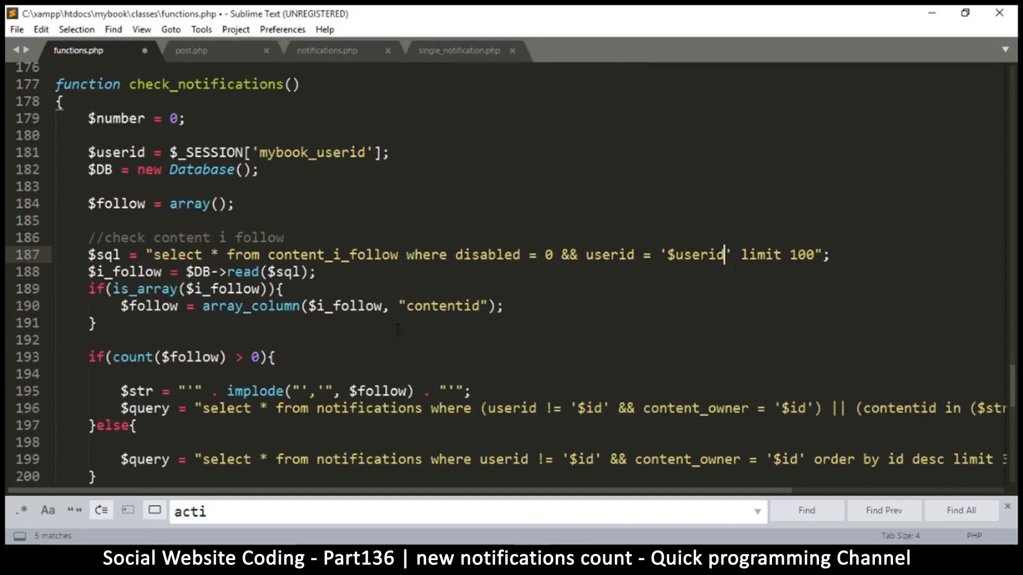
scroll(276, 269, "down", 1)
scroll(275, 269, "down", 1)
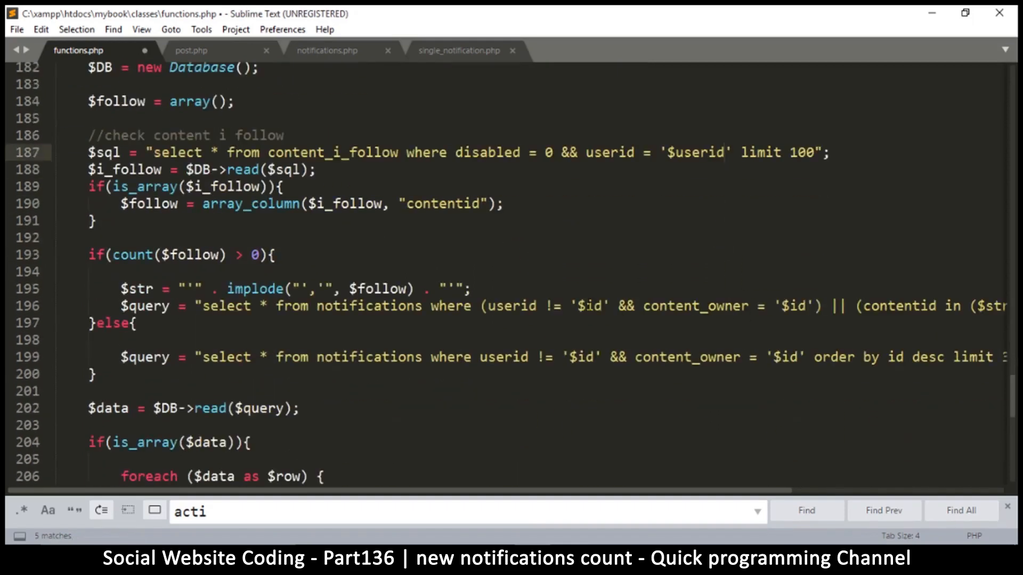
Replace the remaining $id occurrences on lines 196 and 199 with $userid and save functions.php
left_click_drag(579, 305, 604, 306)
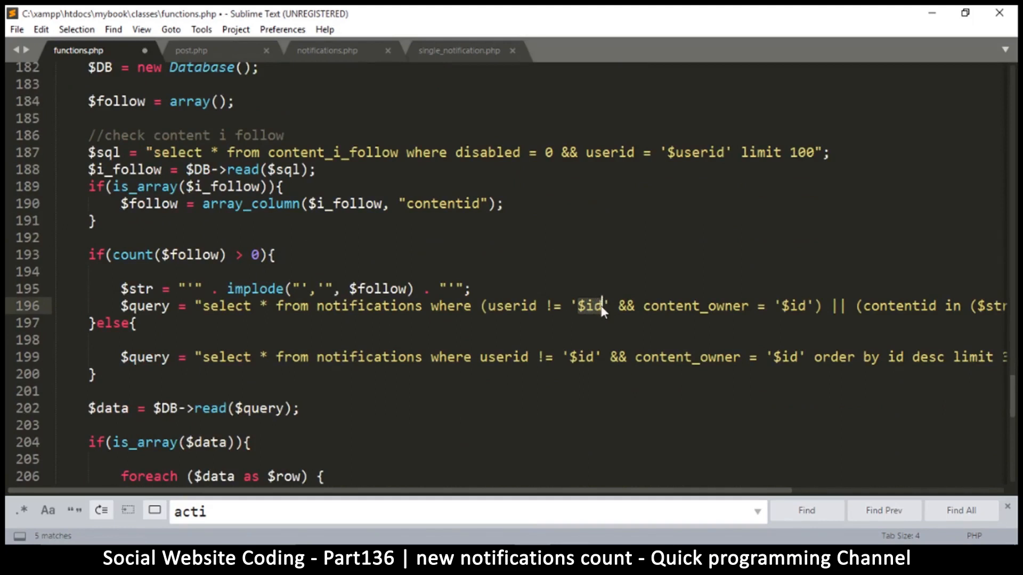
key("ctrl+d")
key("ctrl+d")
key("ctrl+d")
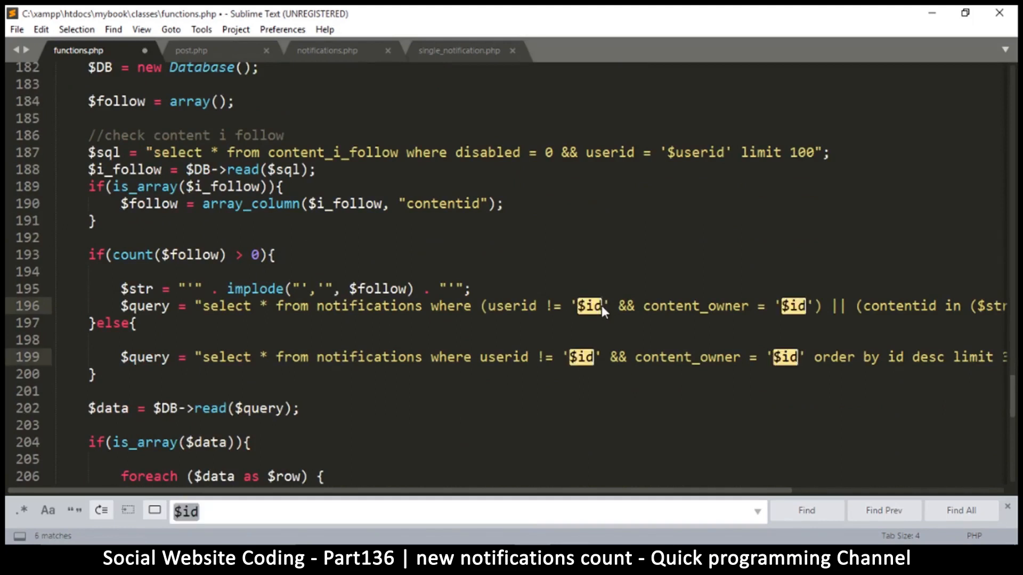
type("$userid")
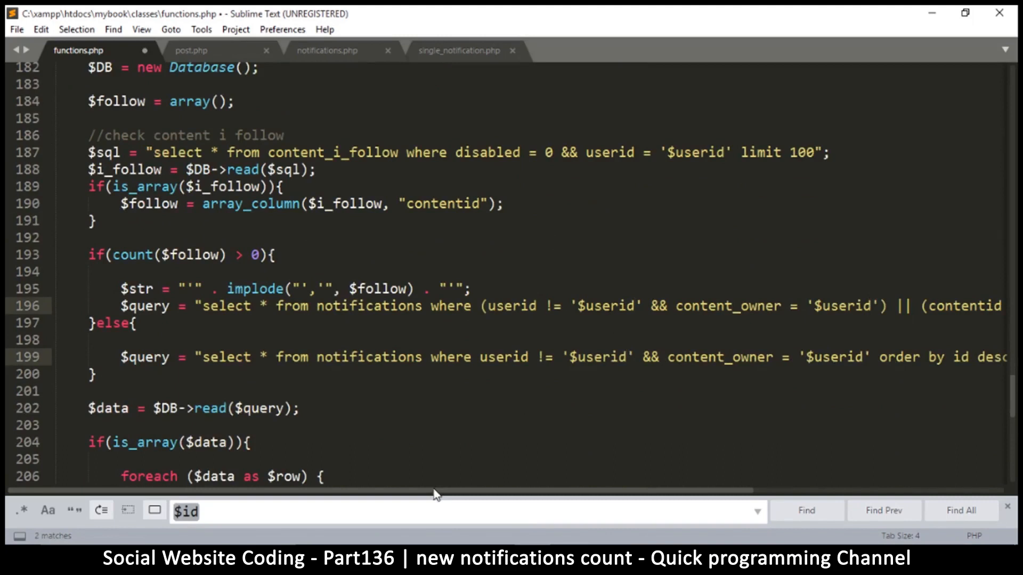
left_click_drag(435, 494, 542, 493)
key("ctrl+s")
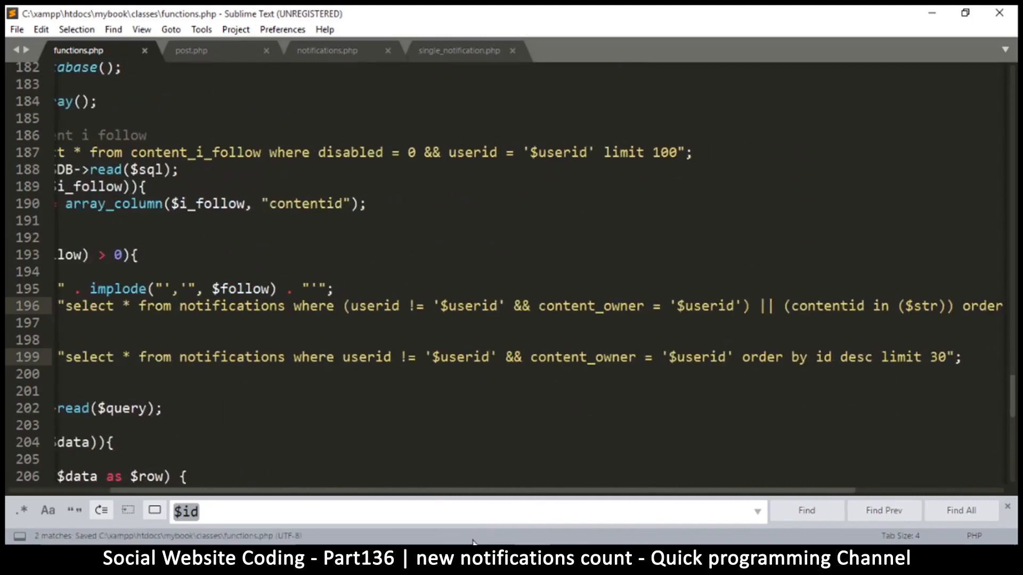
Reload the Mybook notifications page and check the bell, now showing 1 new notification
left_click(538, 491)
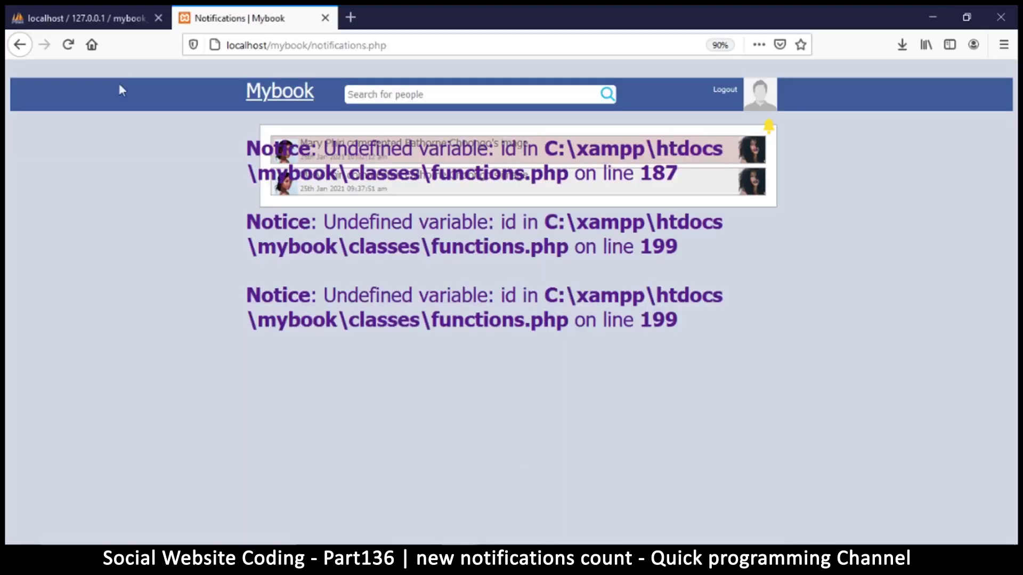
left_click(69, 46)
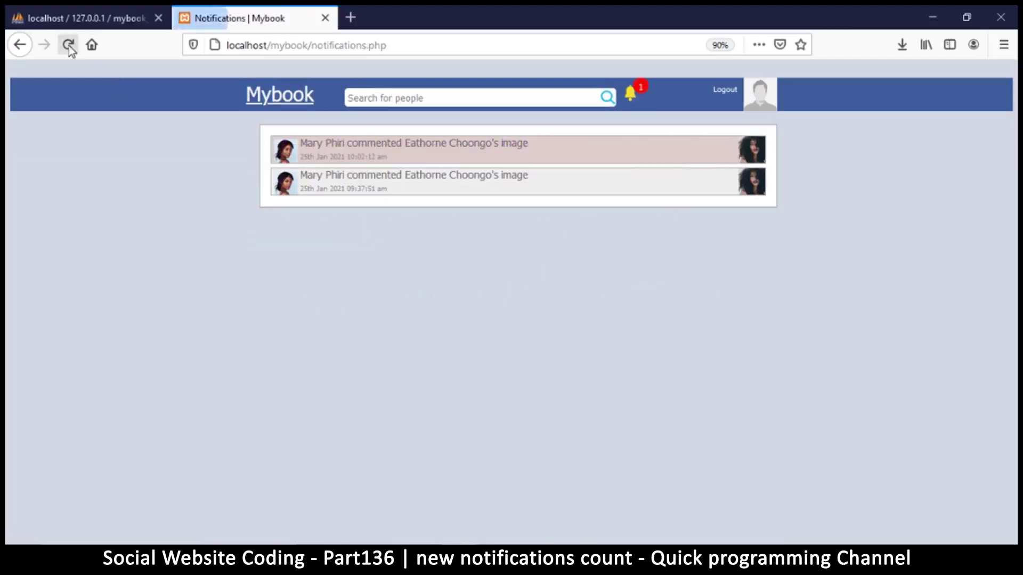
left_click(643, 93)
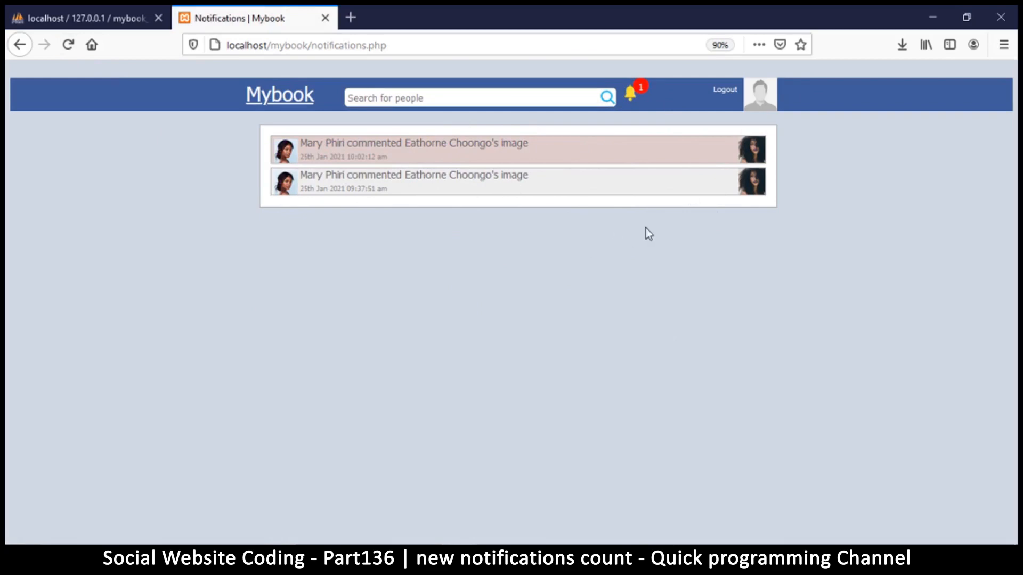
Open the post from the older comment notification row
left_click(480, 184)
scroll(552, 320, "down", 5)
scroll(558, 351, "down", 4)
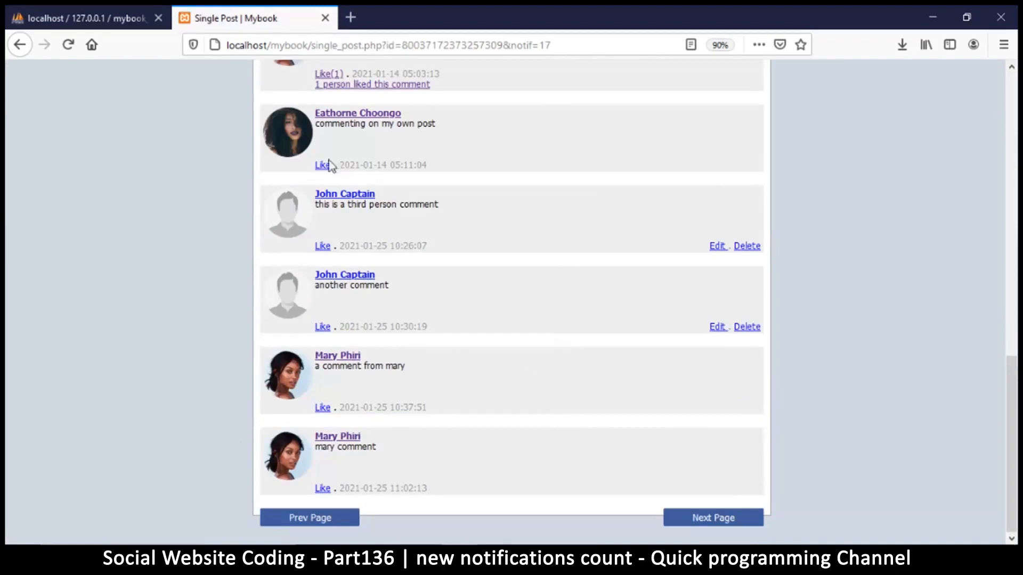
scroll(445, 402, "up", 5)
scroll(427, 341, "down", 1)
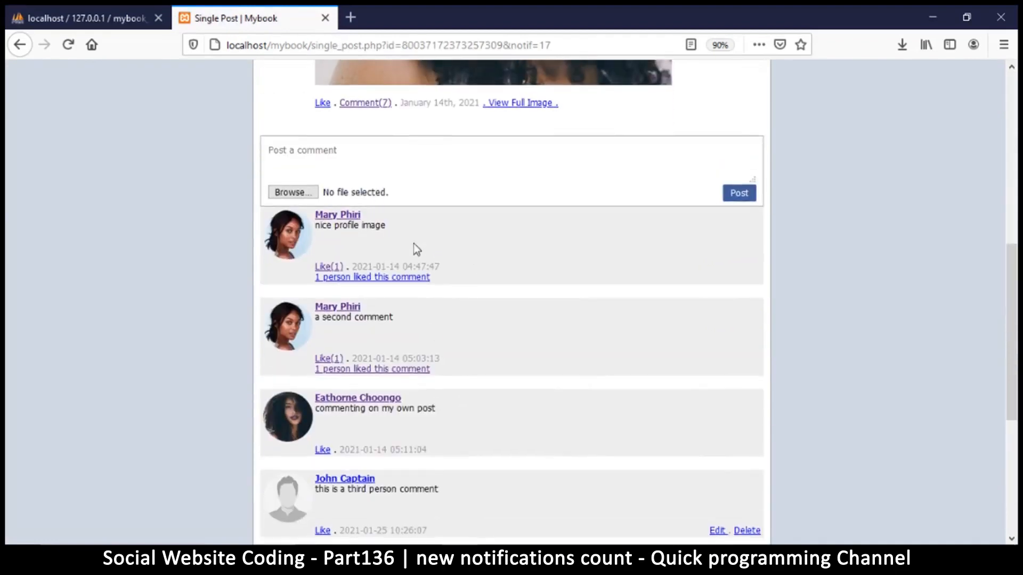
scroll(451, 356, "down", 2)
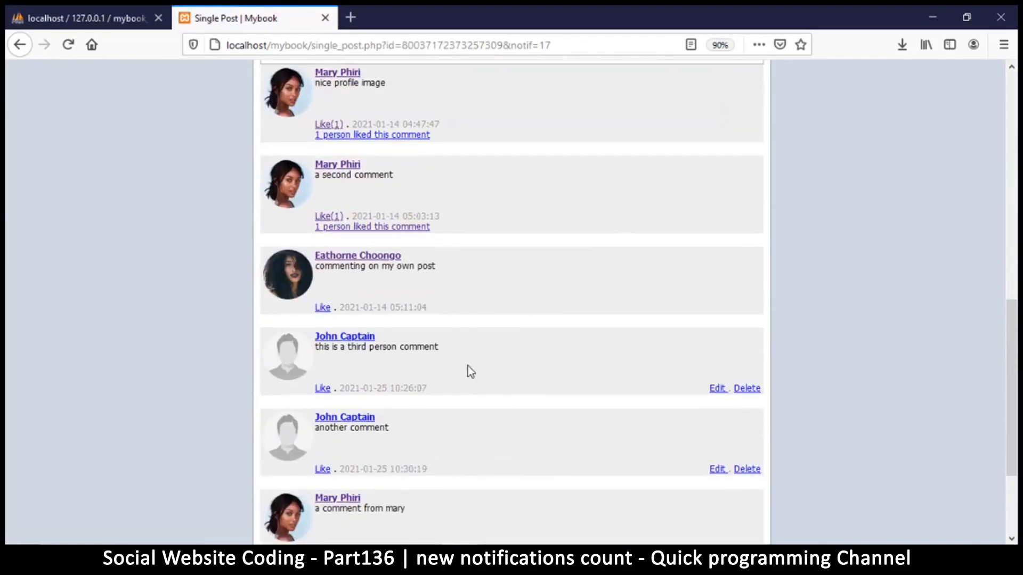
scroll(485, 466, "down", 2)
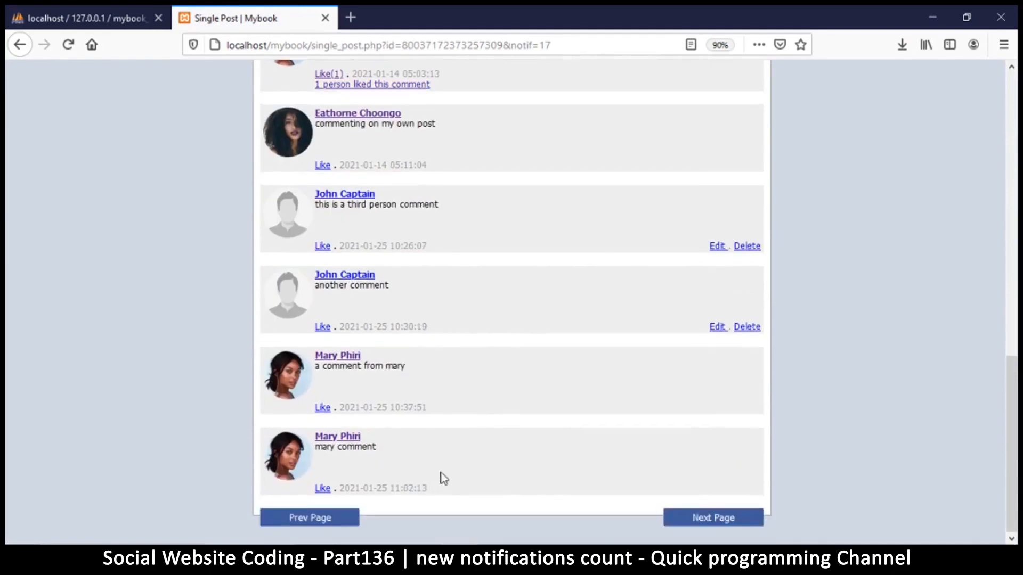
scroll(538, 449, "up", 5)
scroll(538, 448, "up", 1)
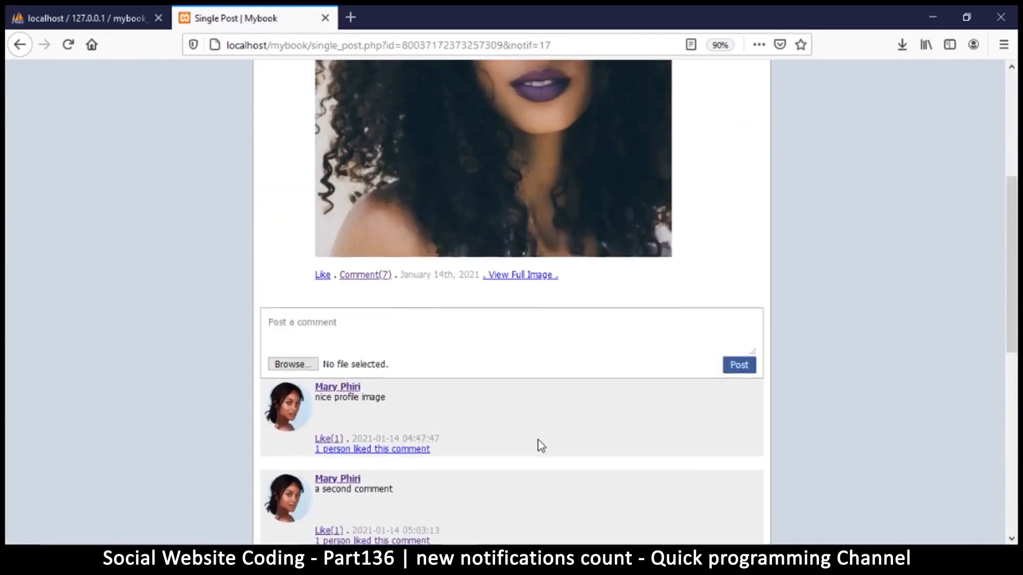
scroll(538, 441, "up", 2)
scroll(539, 435, "down", 2)
scroll(538, 435, "down", 3)
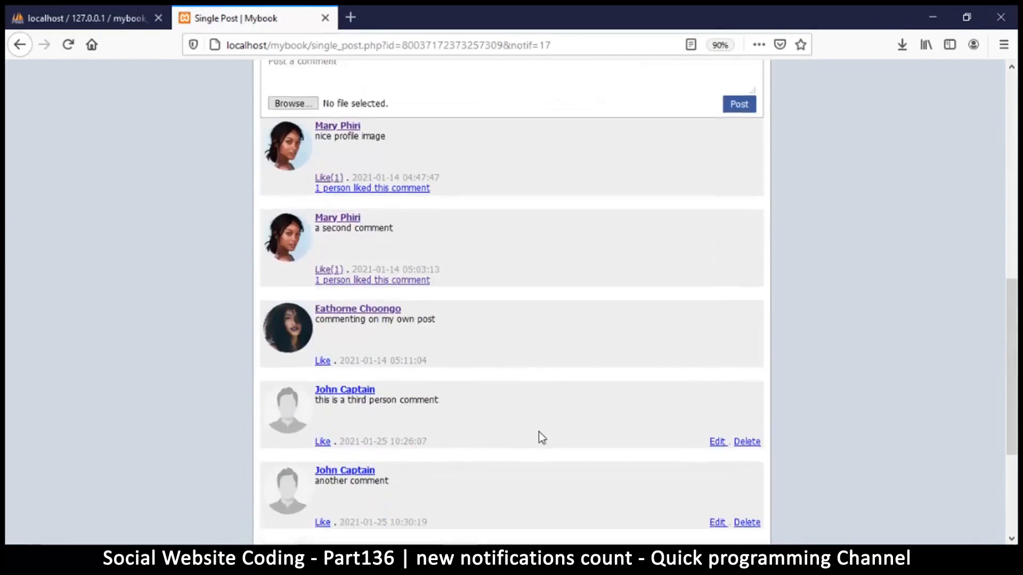
scroll(539, 433, "down", 3)
scroll(538, 433, "up", 5)
scroll(420, 334, "up", 5)
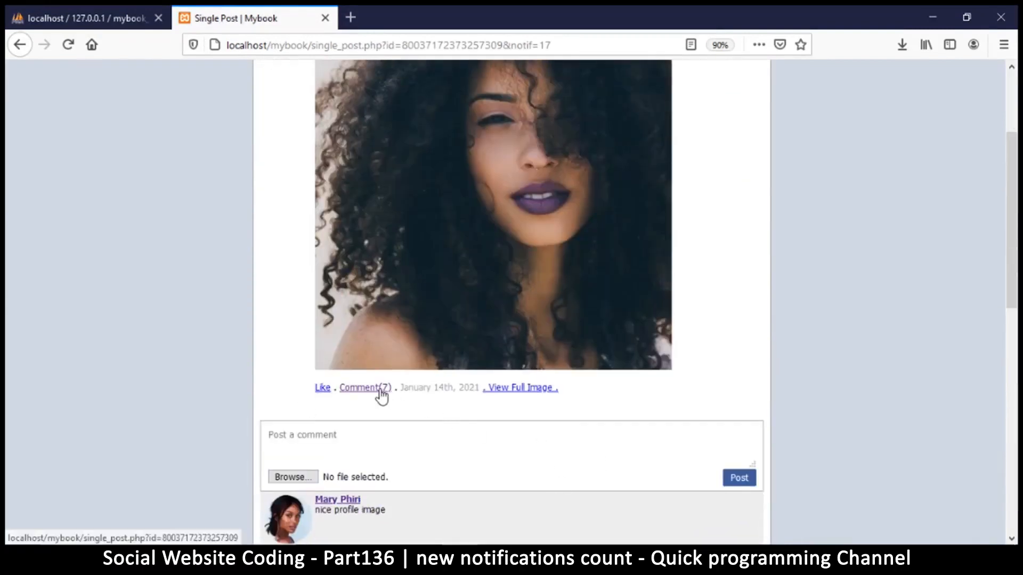
scroll(614, 386, "down", 4)
scroll(615, 389, "down", 3)
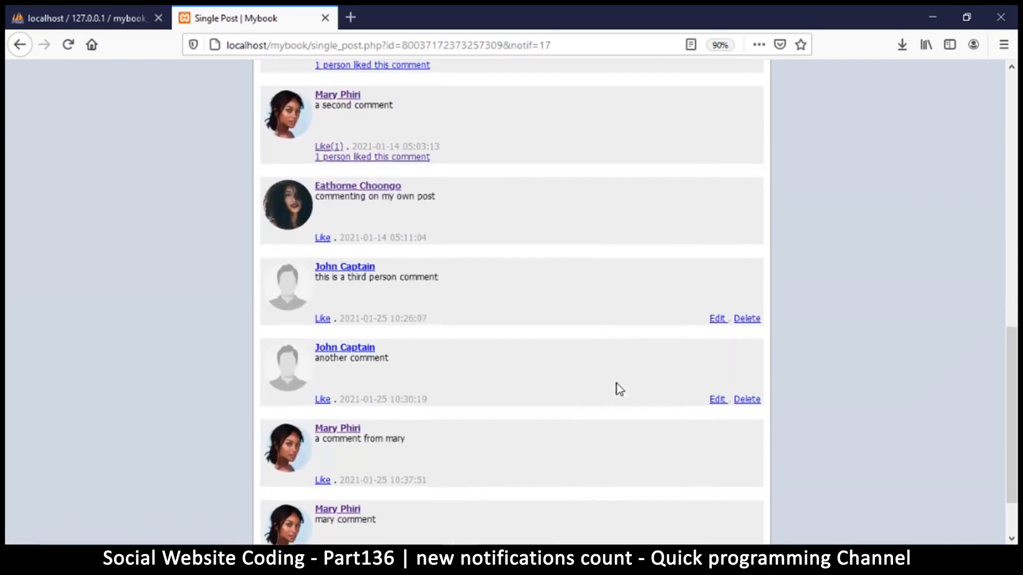
scroll(621, 474, "down", 2)
scroll(594, 416, "up", 6)
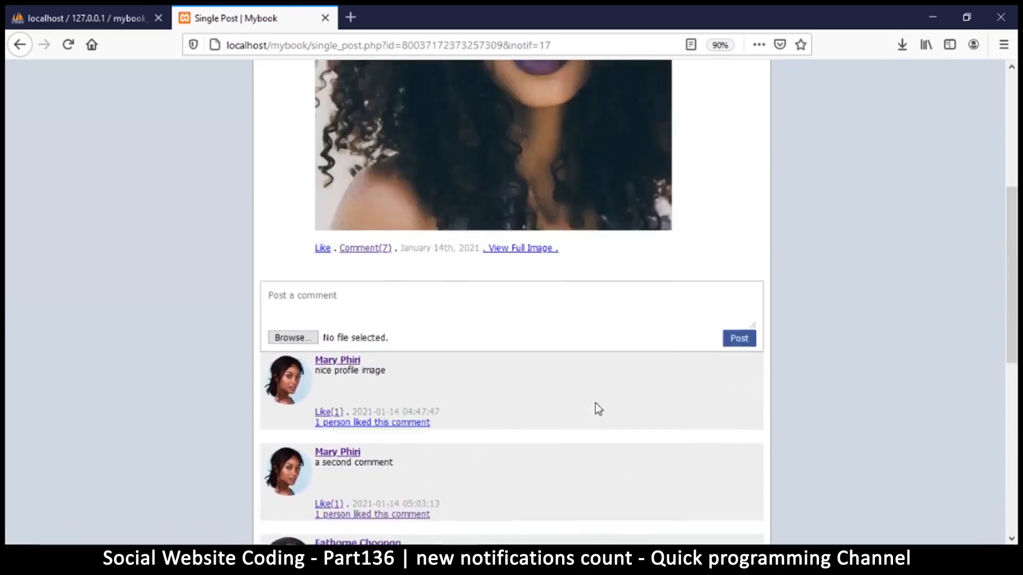
scroll(595, 403, "up", 6)
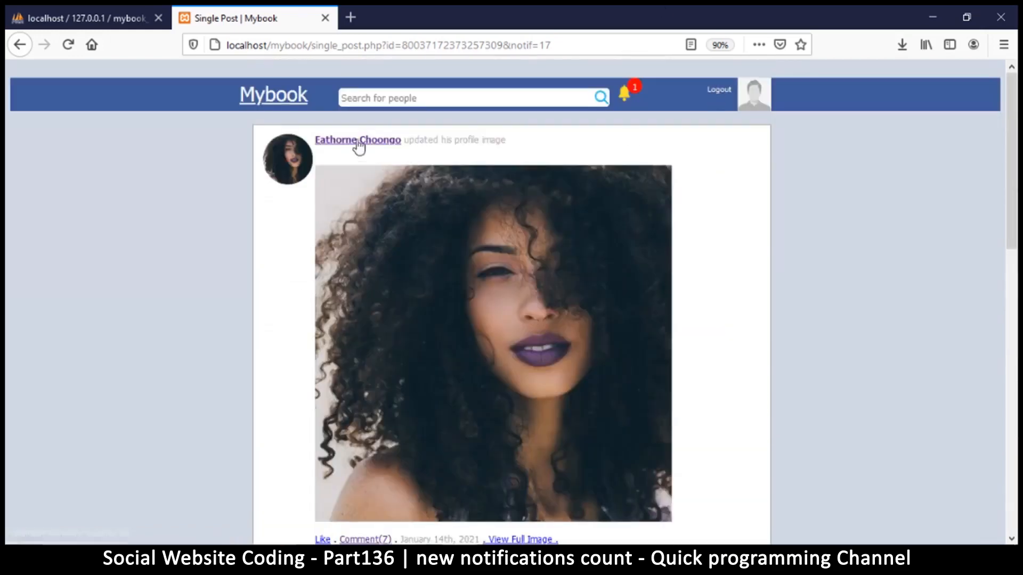
left_click(727, 97)
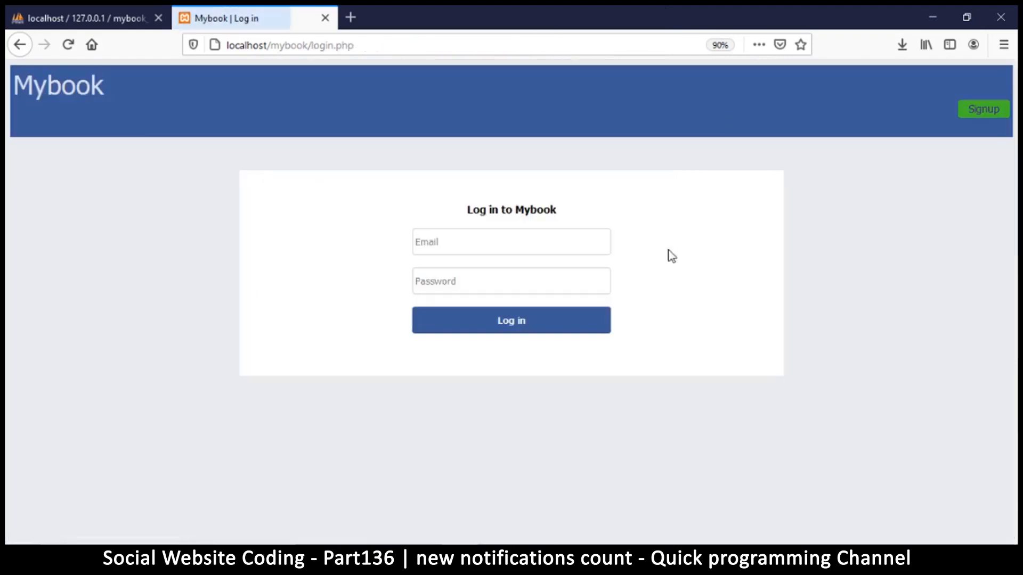
left_click(521, 249)
left_click(461, 263)
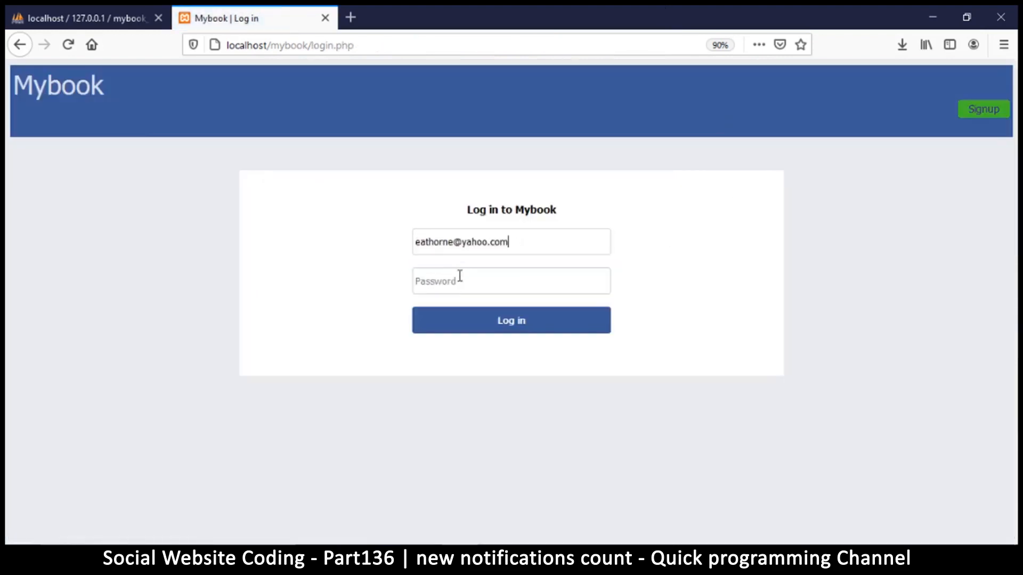
left_click(474, 278)
type("12")
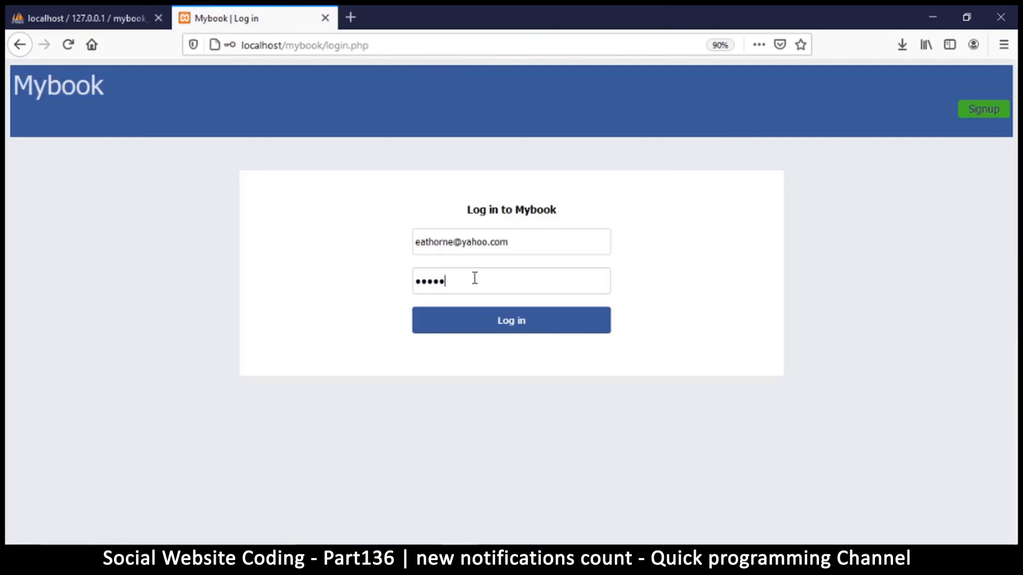
key("Return")
left_click(628, 96)
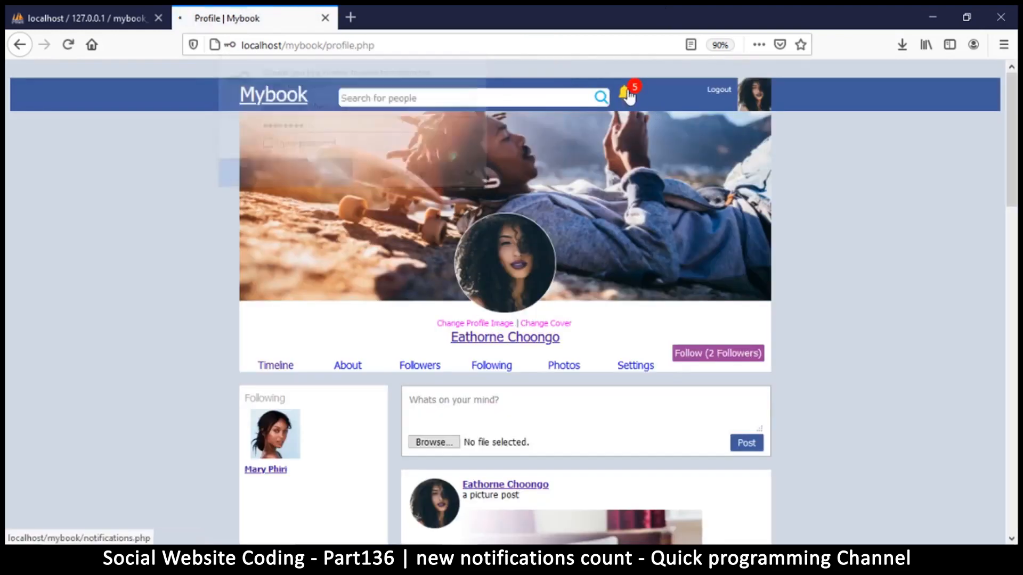